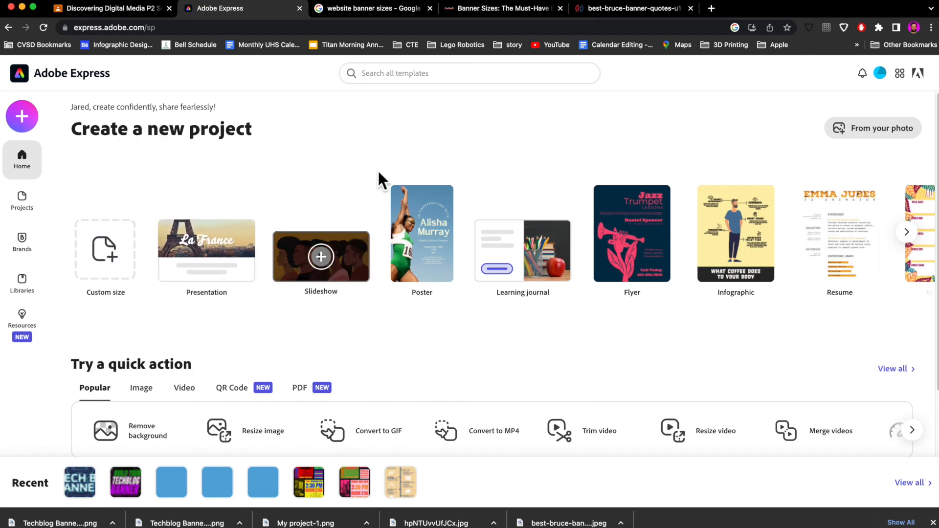
pyautogui.scroll(-2, 239, 321)
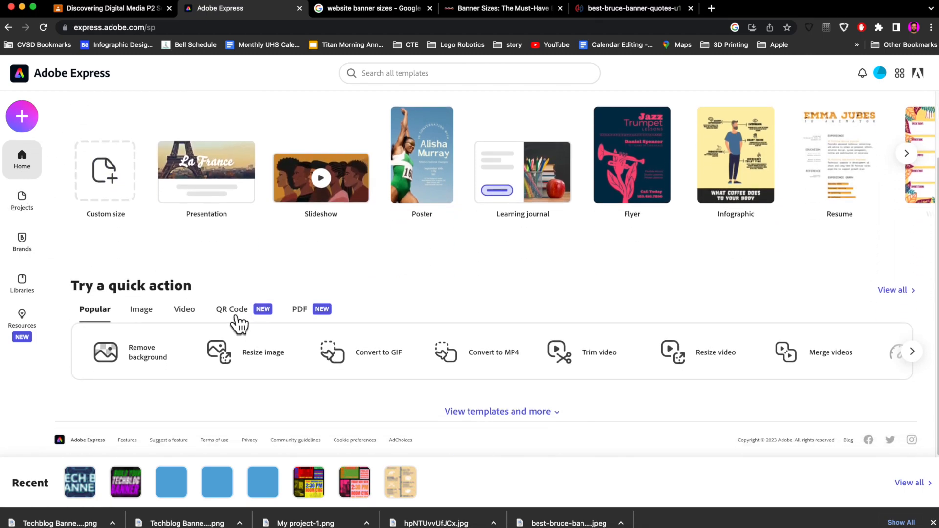
pyautogui.scroll(2, 157, 228)
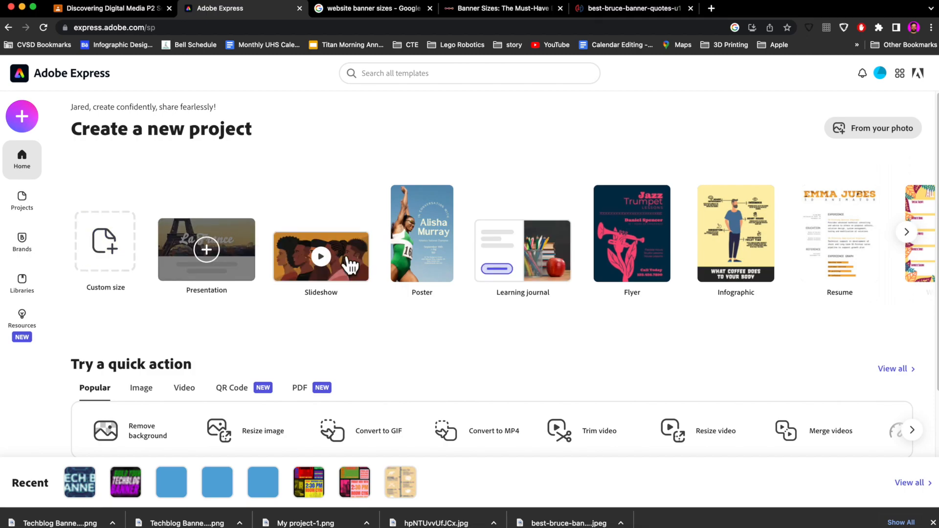
pyautogui.click(906, 234)
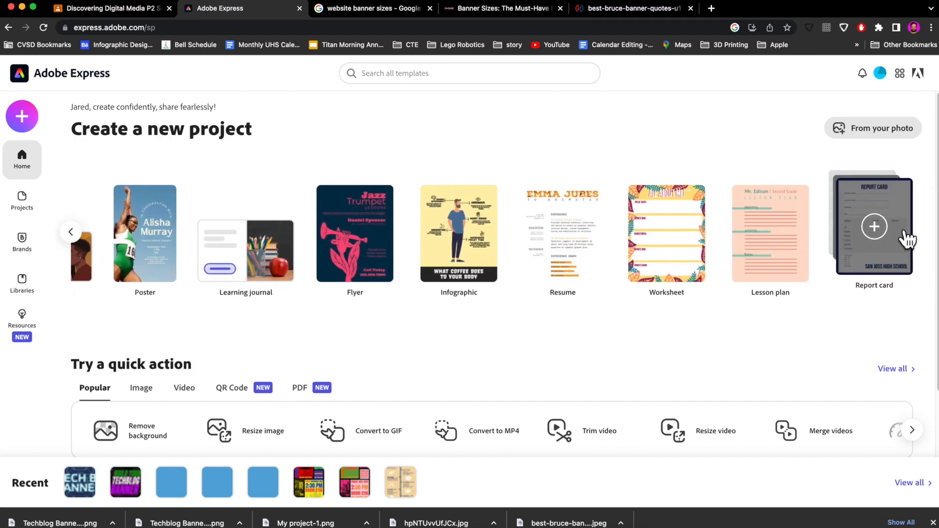
pyautogui.click(71, 235)
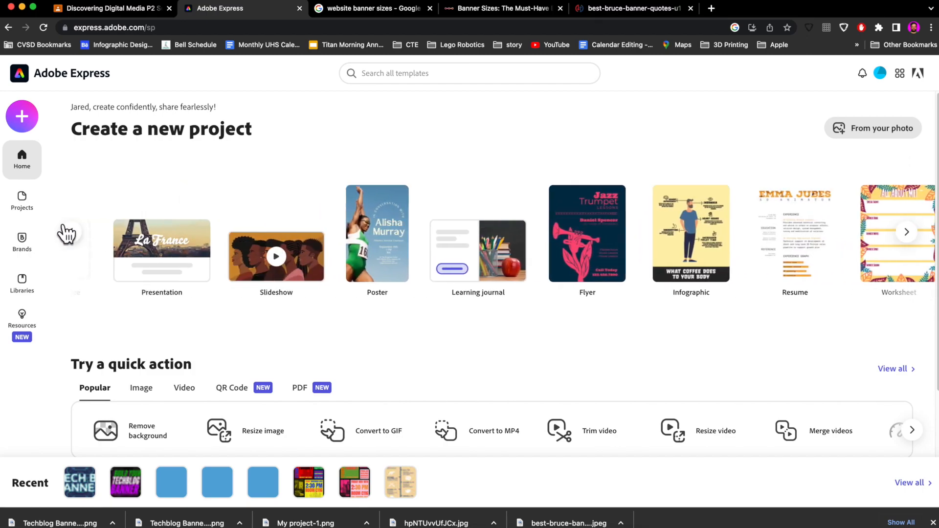
# Create a custom size graphic using the Facebook profile cover preset of 1640 x 624, and dismiss the template suggestions.
pyautogui.click(20, 117)
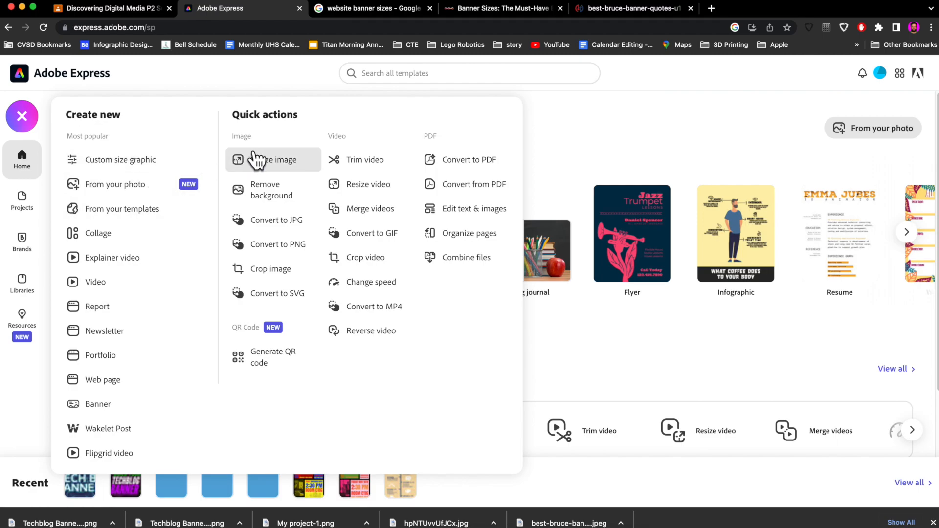
pyautogui.click(120, 163)
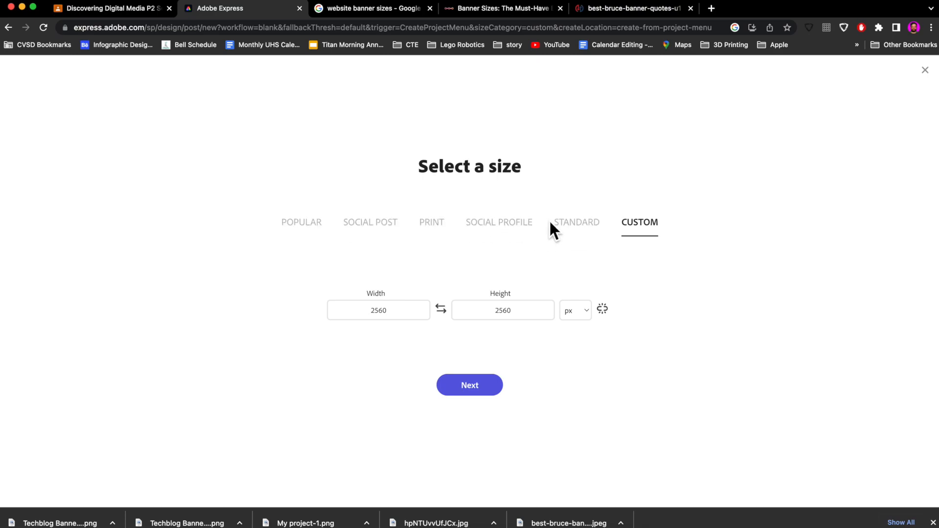
pyautogui.click(496, 225)
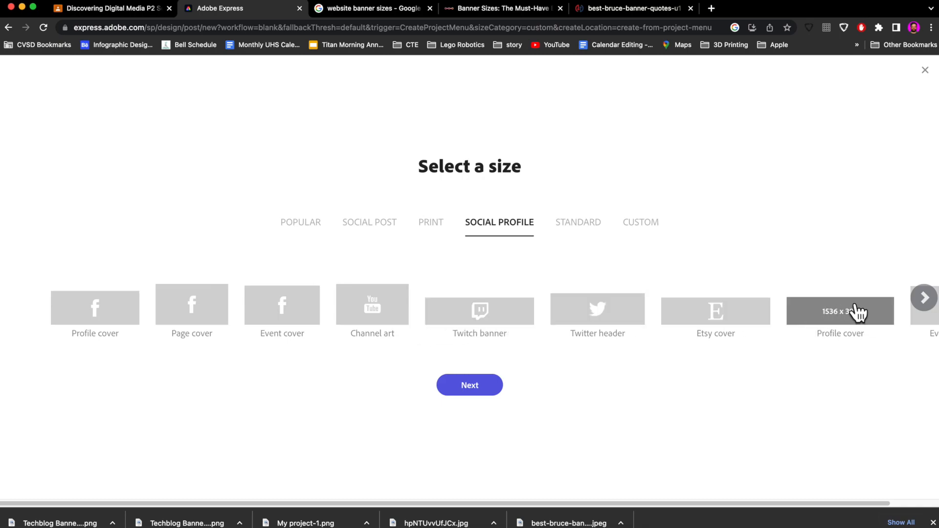
pyautogui.click(924, 297)
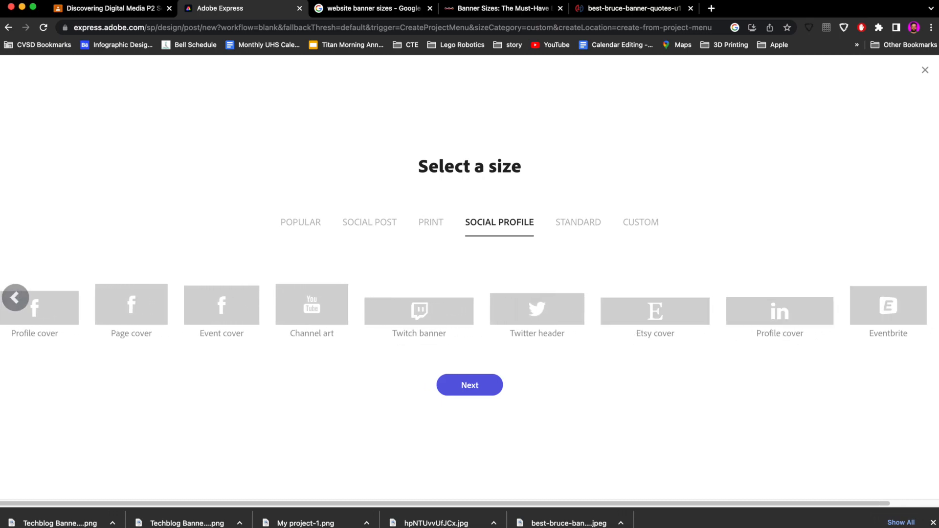
pyautogui.click(16, 300)
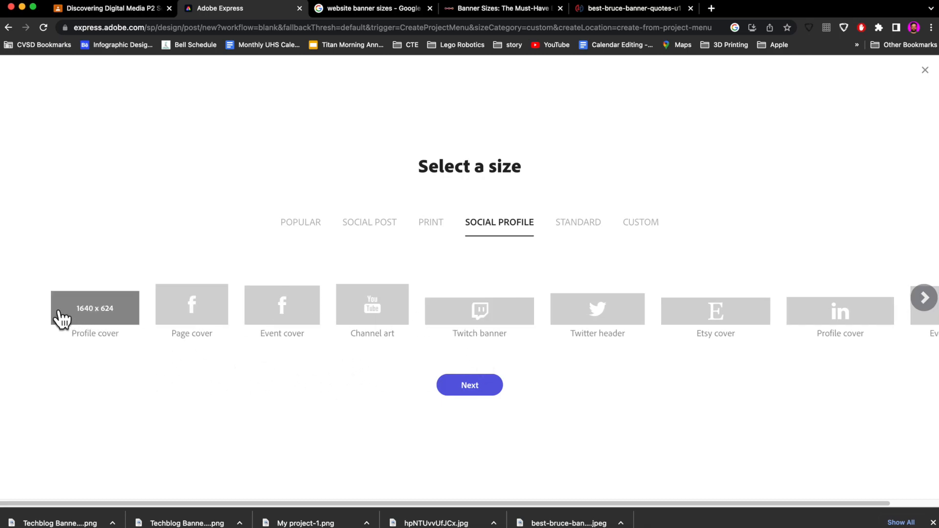
pyautogui.click(91, 323)
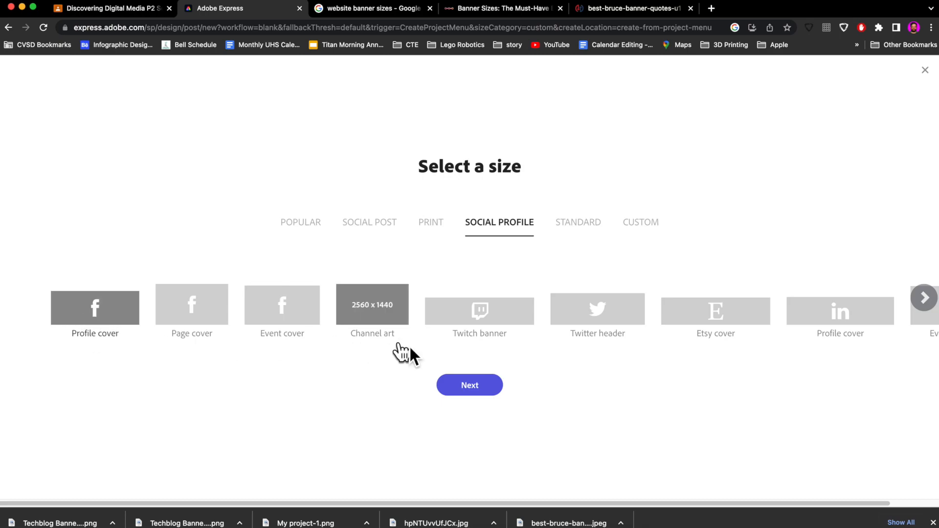
pyautogui.click(472, 387)
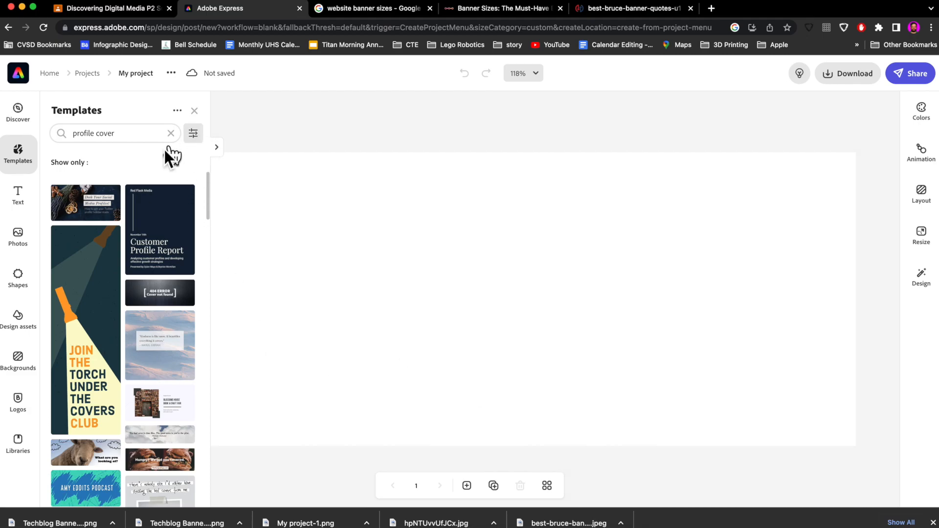
pyautogui.click(194, 111)
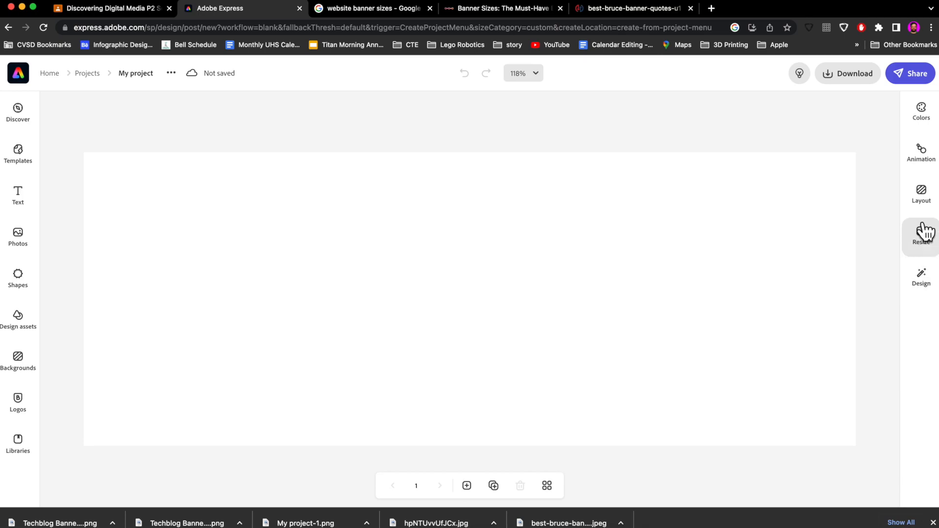
# Set the canvas background to the uploaded photo hpNTUvvUfJCx.jpg from Downloads.
pyautogui.click(807, 255)
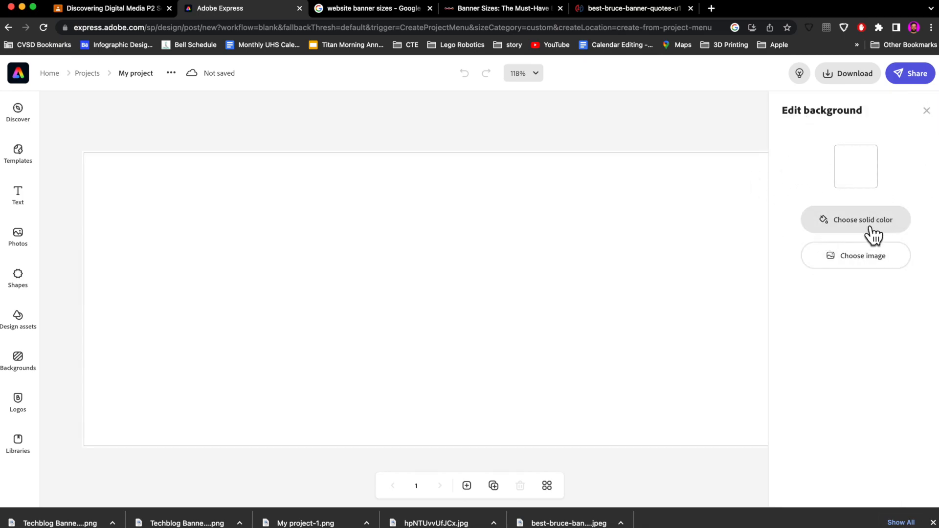
pyautogui.click(859, 269)
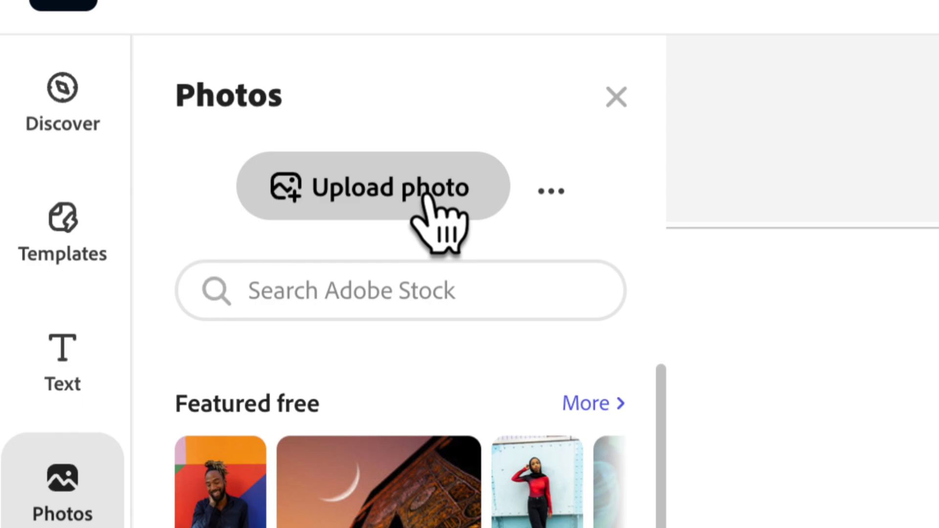
pyautogui.click(424, 196)
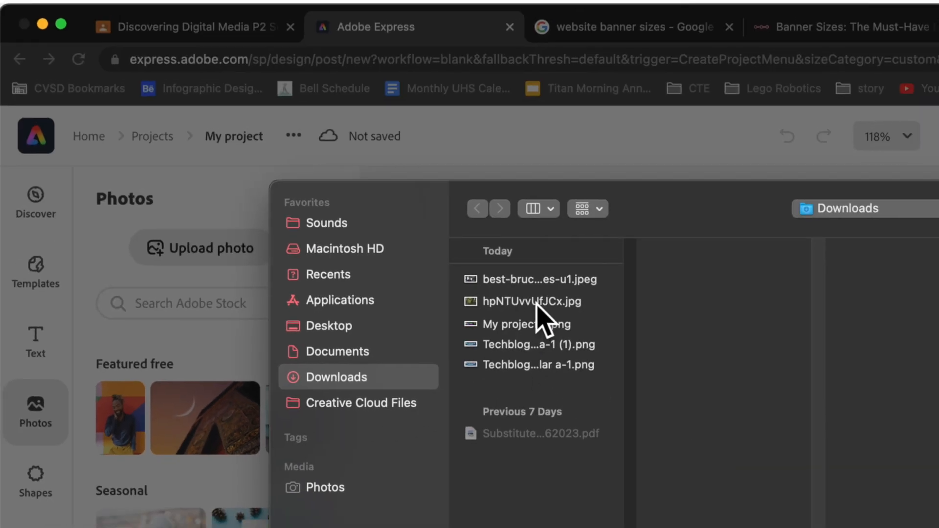
pyautogui.click(509, 303)
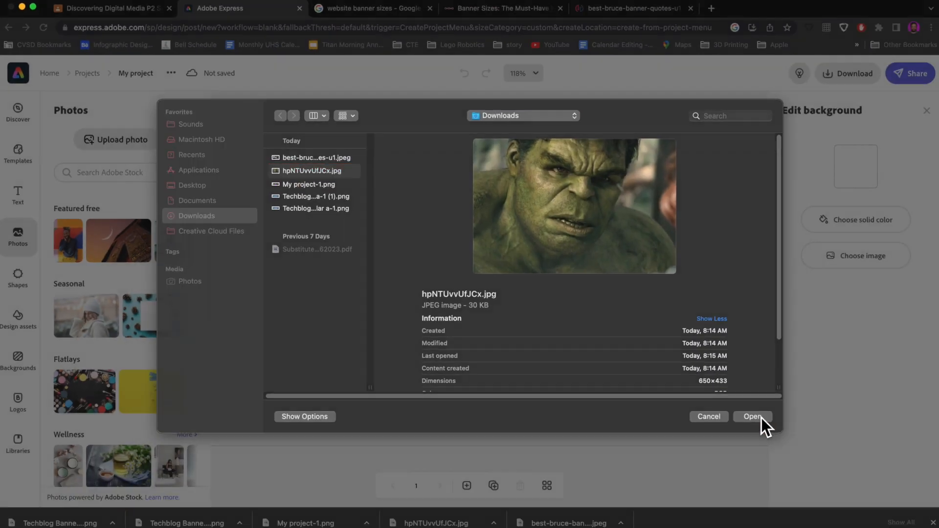
pyautogui.click(761, 416)
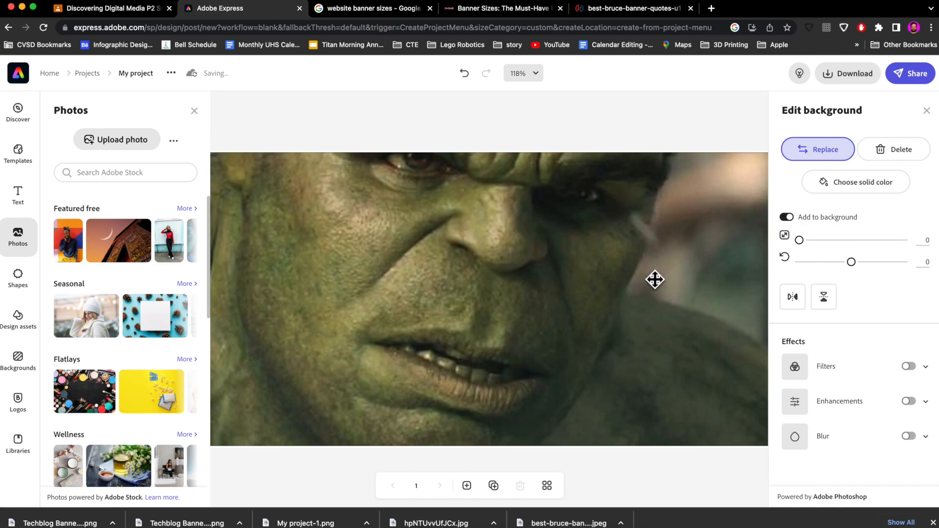
# Rotate the background photo to -11 and reposition it so the face from brow to mouth fills the banner.
pyautogui.moveTo(563, 228); pyautogui.dragTo(492, 314)
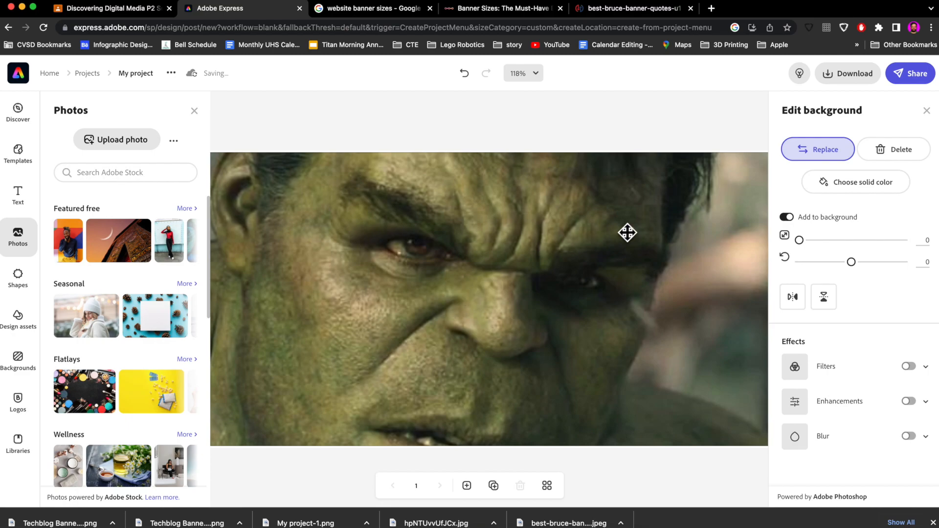
pyautogui.moveTo(533, 245); pyautogui.dragTo(520, 351)
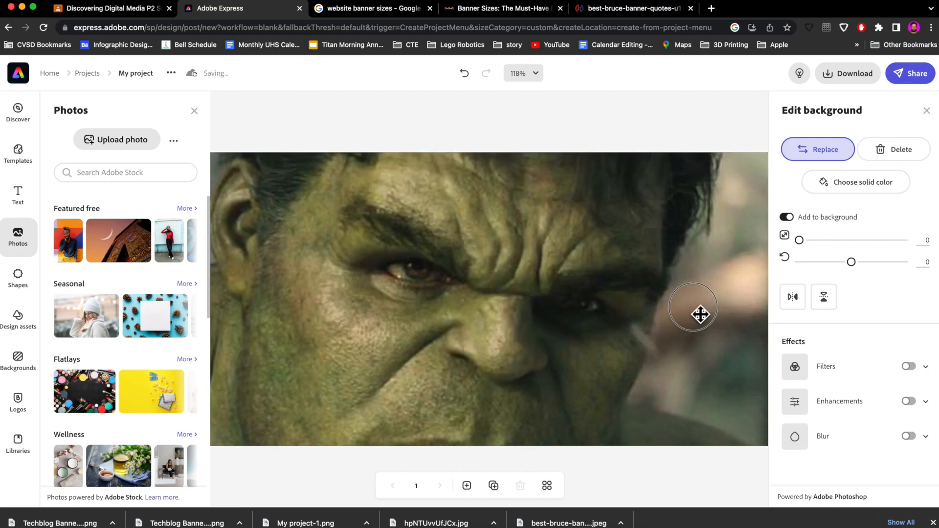
pyautogui.moveTo(597, 365); pyautogui.dragTo(642, 246)
pyautogui.moveTo(470, 337); pyautogui.dragTo(461, 312)
pyautogui.moveTo(799, 240); pyautogui.dragTo(723, 248)
pyautogui.moveTo(853, 265)
pyautogui.mouseDown()
pyautogui.moveTo(841, 266)
pyautogui.moveTo(858, 270)
pyautogui.moveTo(849, 266)
pyautogui.mouseUp()
pyautogui.moveTo(583, 297); pyautogui.dragTo(522, 264)
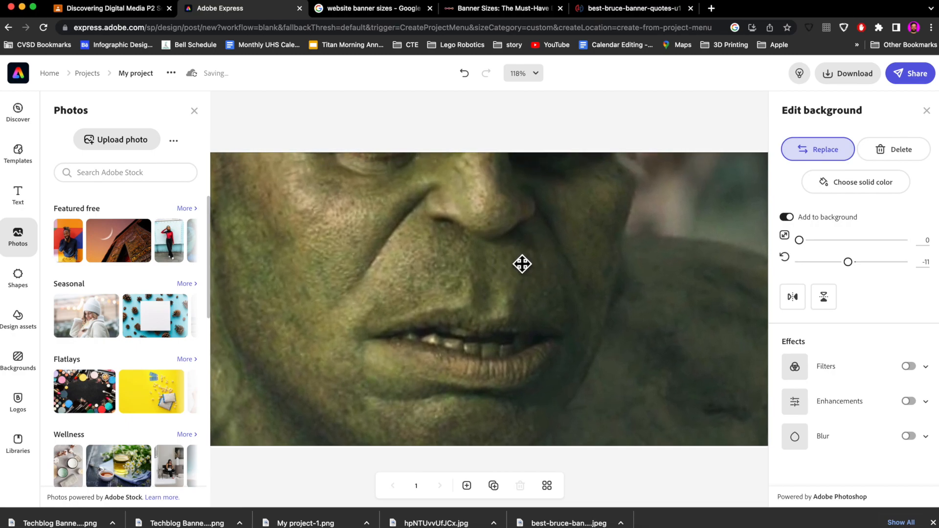
pyautogui.moveTo(534, 310); pyautogui.dragTo(505, 371)
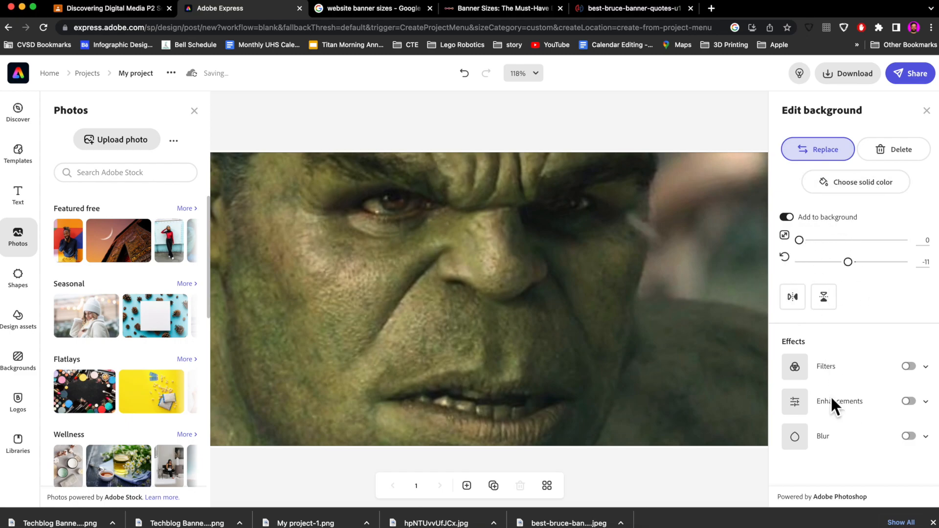
# Apply a Duotone filter to the background photo with the black and green preset.
pyautogui.click(796, 369)
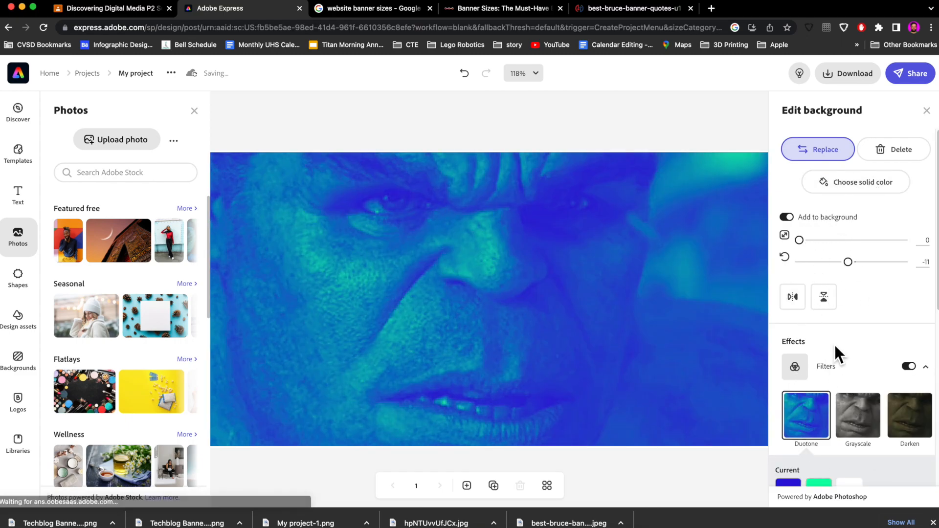
pyautogui.scroll(-3, 836, 344)
pyautogui.scroll(-1, 846, 348)
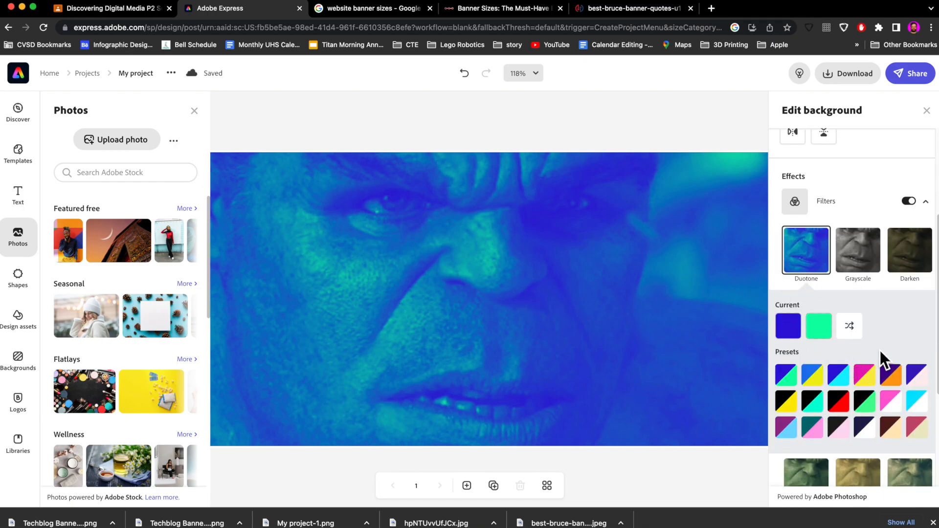
pyautogui.scroll(-1, 882, 351)
pyautogui.click(864, 391)
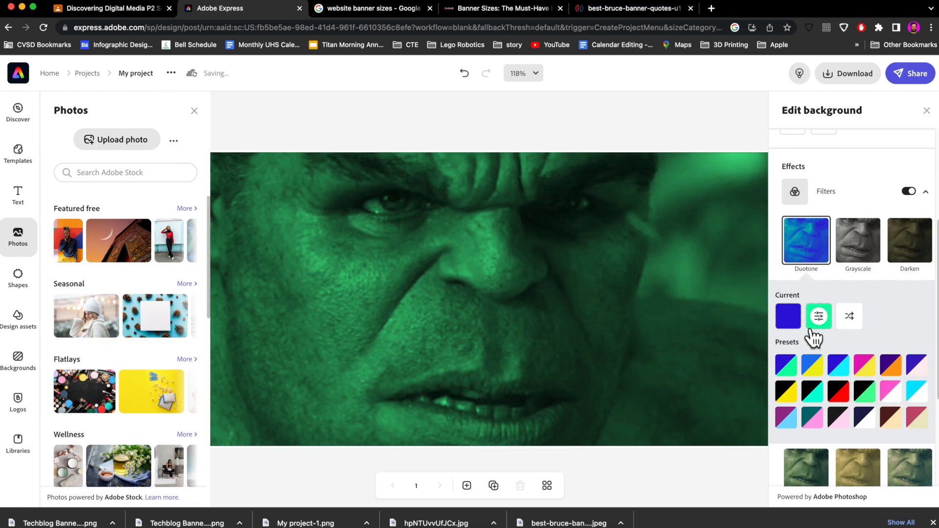
# Set the duotone's shadows color to the very dark green #071006 and finish editing the background.
pyautogui.click(788, 317)
pyautogui.moveTo(911, 227); pyautogui.dragTo(856, 255)
pyautogui.click(834, 269)
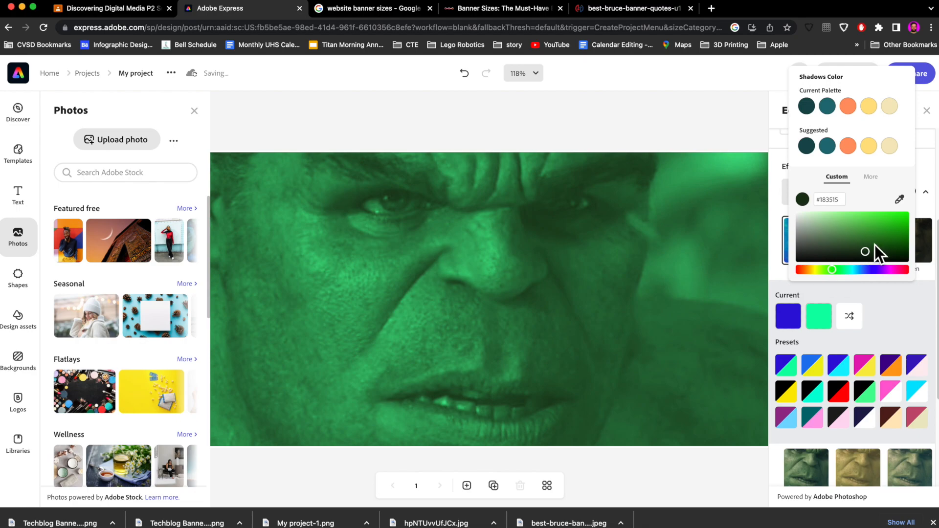
pyautogui.moveTo(856, 262); pyautogui.dragTo(867, 259)
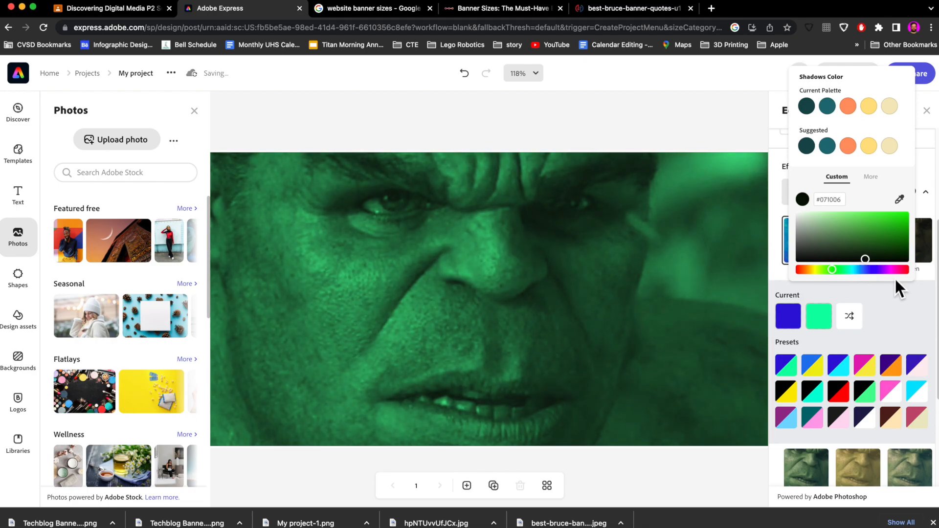
pyautogui.click(703, 122)
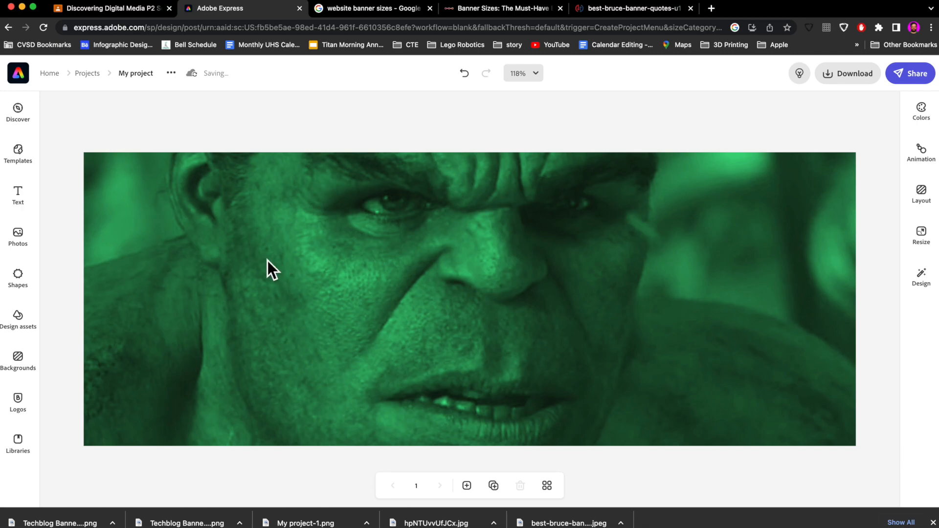
# Examine the ready-made text designs across categories such as Social, Logos, Phrases, Bios, Sales and Quotes.
pyautogui.click(19, 197)
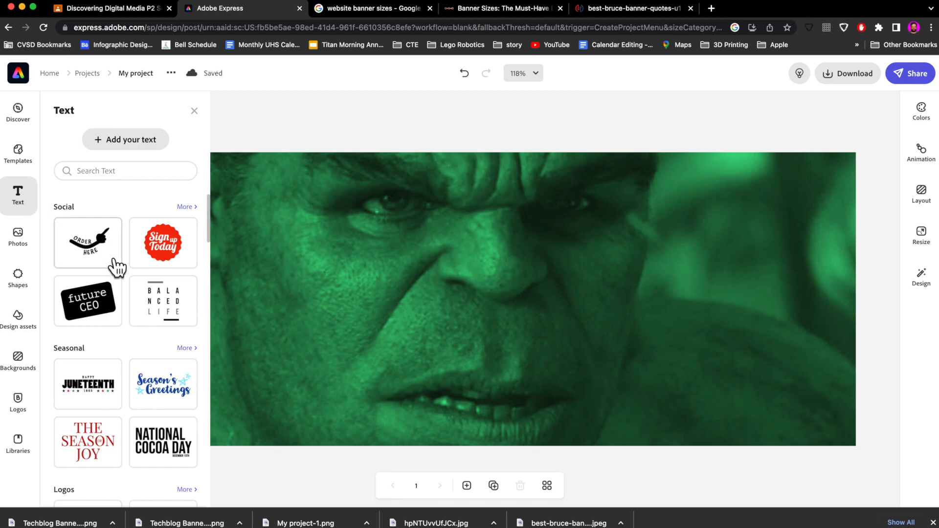
pyautogui.scroll(-3, 98, 272)
pyautogui.scroll(-10, 100, 275)
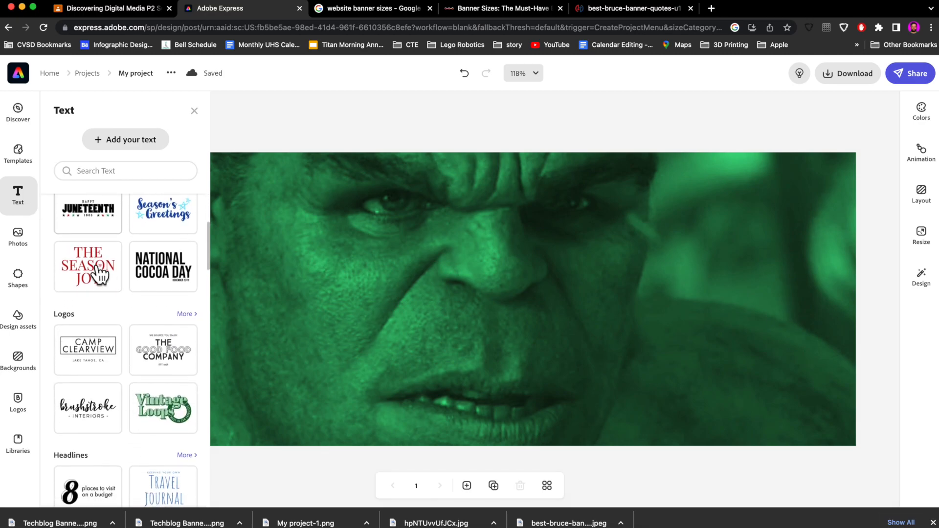
pyautogui.scroll(-5, 101, 274)
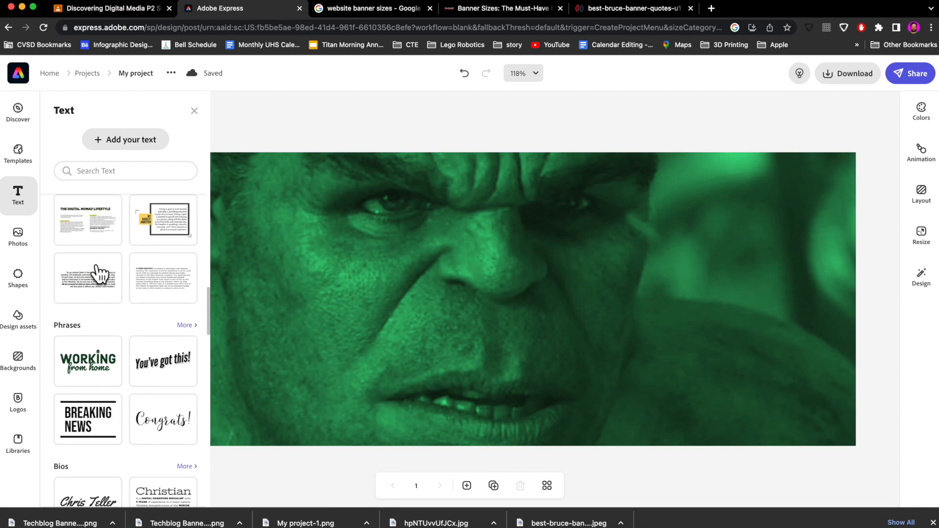
pyautogui.scroll(-2, 100, 269)
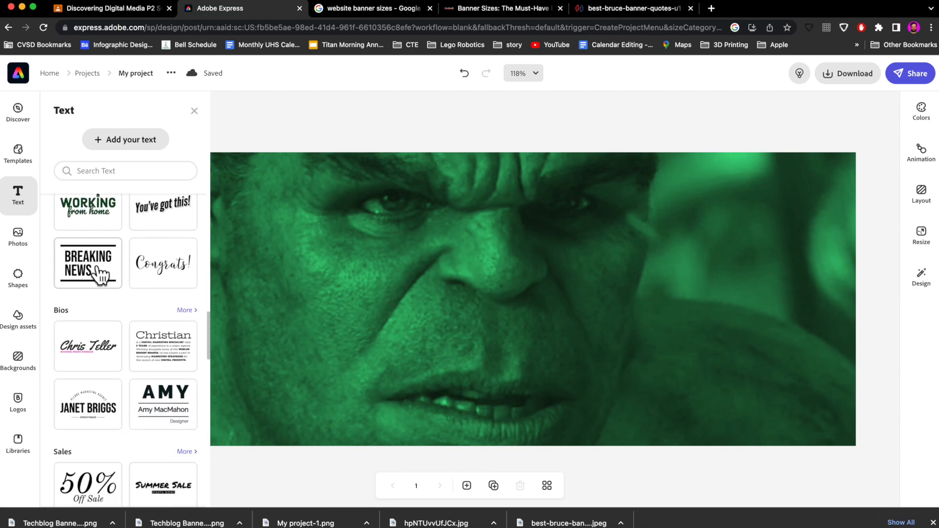
pyautogui.scroll(-6, 98, 266)
pyautogui.scroll(-8, 100, 274)
pyautogui.scroll(10, 99, 276)
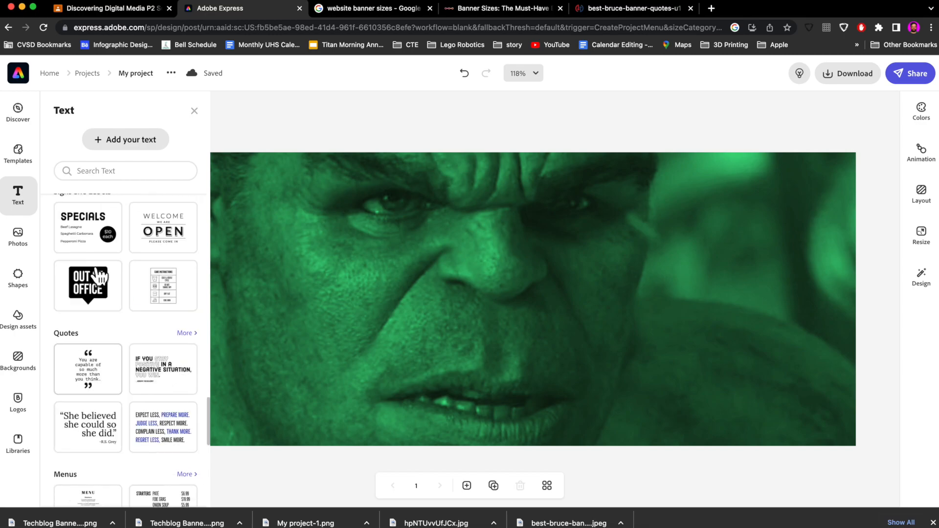
# Search the text designs for "action" and add the purple EXCLUSIVE design to the banner.
pyautogui.click(102, 172)
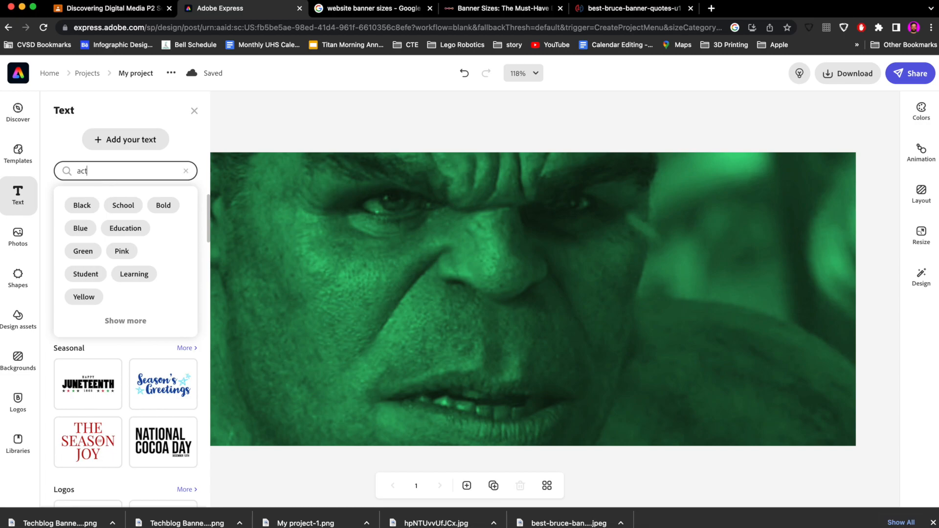
pyautogui.press('Return')
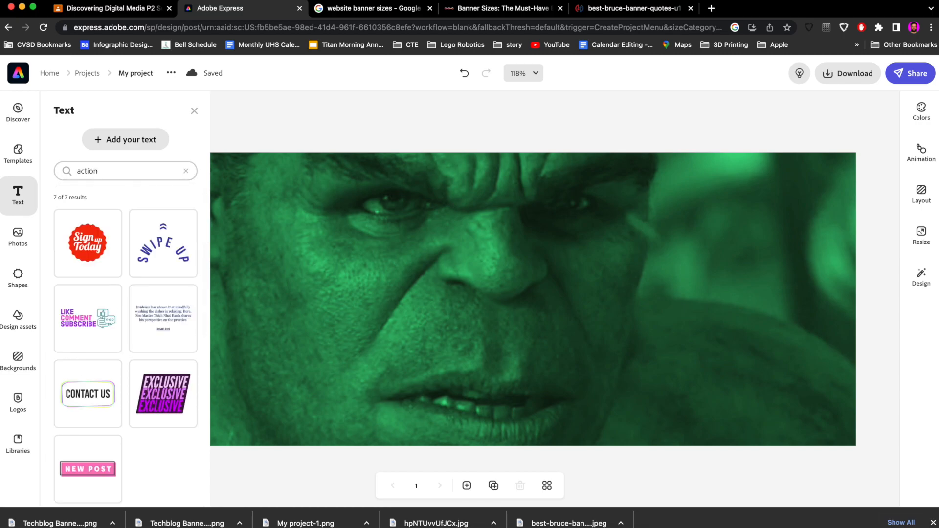
pyautogui.click(157, 406)
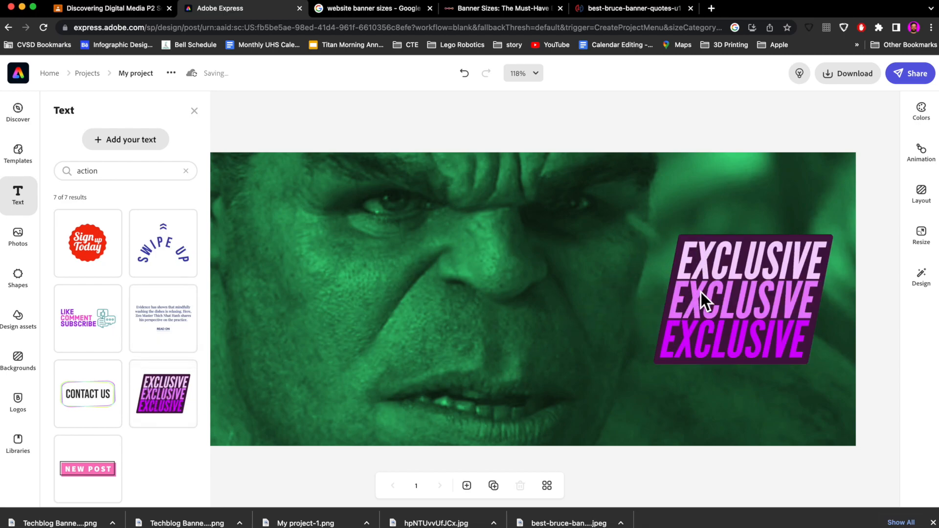
# Move the EXCLUSIVE text design toward the banner's middle and enlarge it.
pyautogui.moveTo(738, 289); pyautogui.dragTo(495, 268)
pyautogui.click(197, 117)
pyautogui.moveTo(567, 339); pyautogui.dragTo(572, 373)
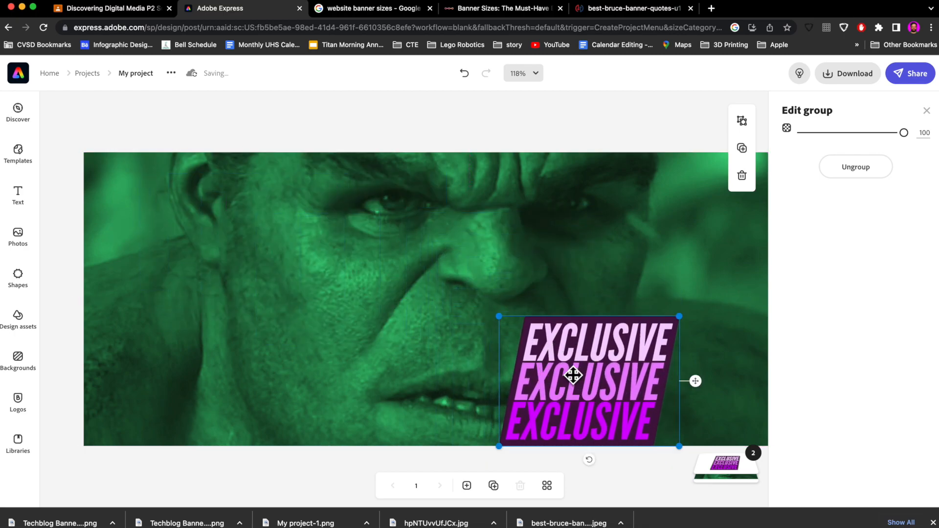
pyautogui.moveTo(681, 315); pyautogui.dragTo(768, 230)
pyautogui.moveTo(628, 323); pyautogui.dragTo(640, 299)
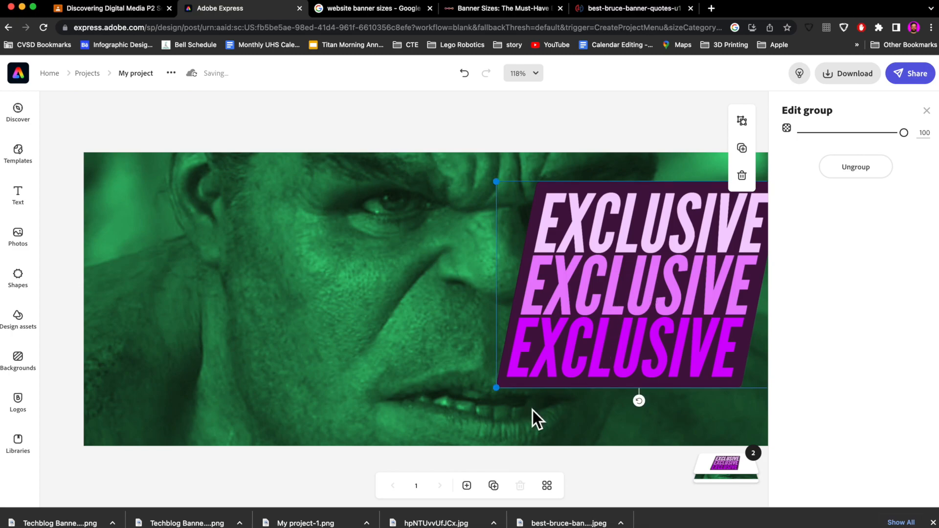
# Enlarge the EXCLUSIVE design to nearly the banner's full height and place it over the Hulk's face, left of center.
pyautogui.moveTo(496, 388); pyautogui.dragTo(474, 421)
pyautogui.moveTo(621, 310); pyautogui.dragTo(552, 282)
pyautogui.moveTo(400, 397); pyautogui.dragTo(353, 453)
pyautogui.click(446, 376)
pyautogui.moveTo(446, 375); pyautogui.dragTo(331, 378)
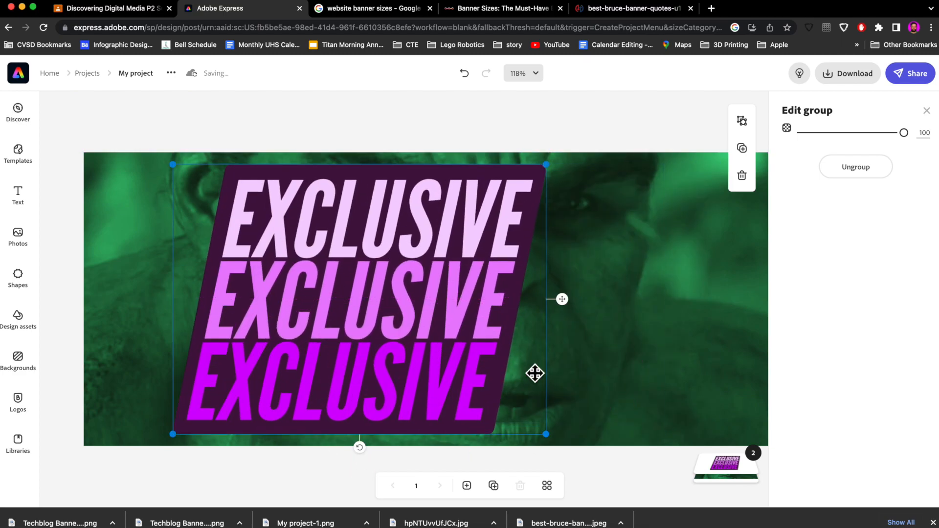
pyautogui.moveTo(377, 357); pyautogui.dragTo(355, 368)
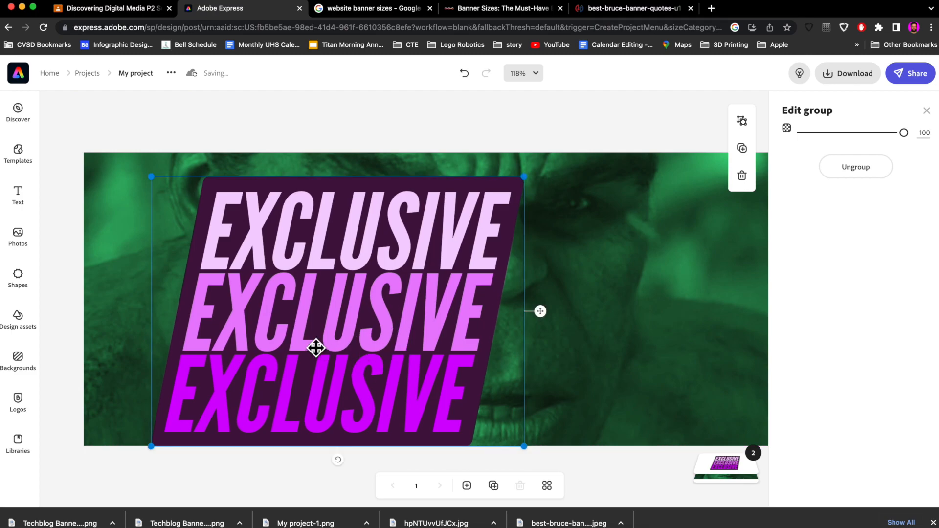
pyautogui.moveTo(329, 300); pyautogui.dragTo(340, 282)
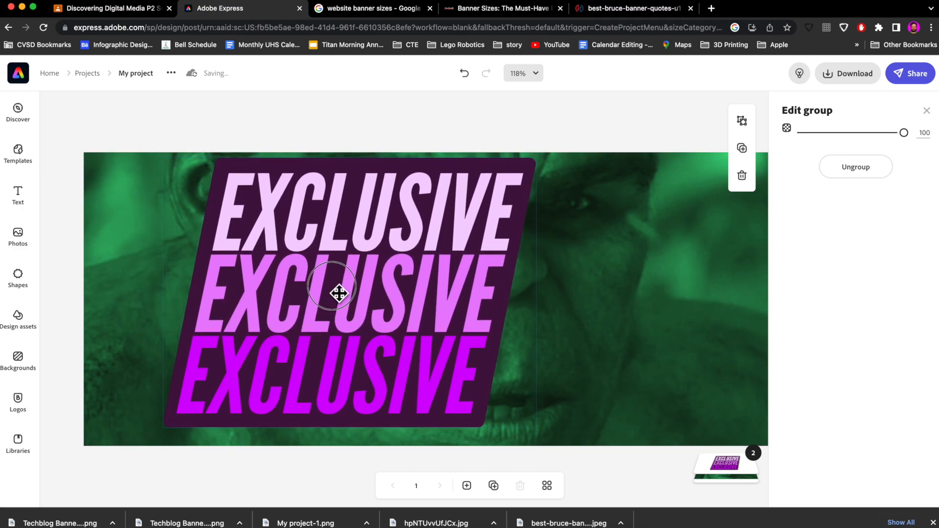
# Replace the design's first line with BUILD YOUR and shrink it to fit inside the dark purple panel.
pyautogui.click(398, 229)
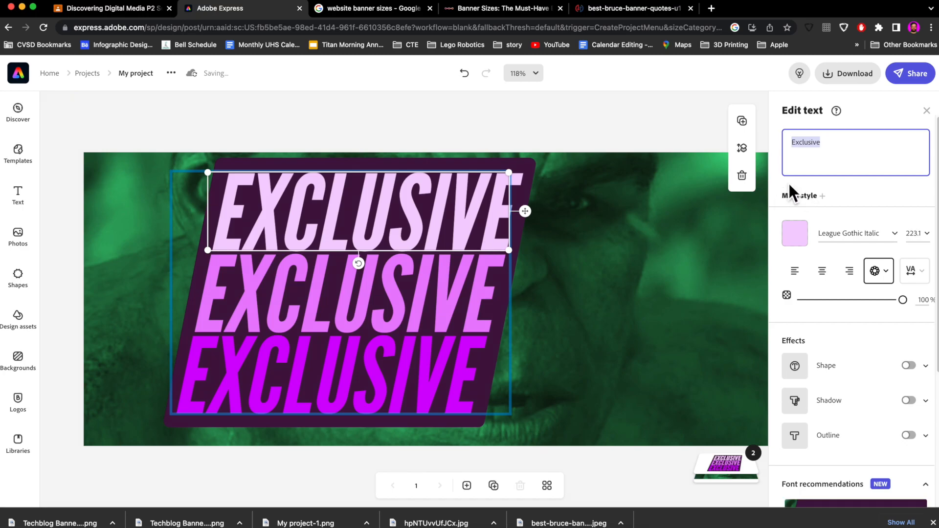
pyautogui.write('BUILD YOUR')
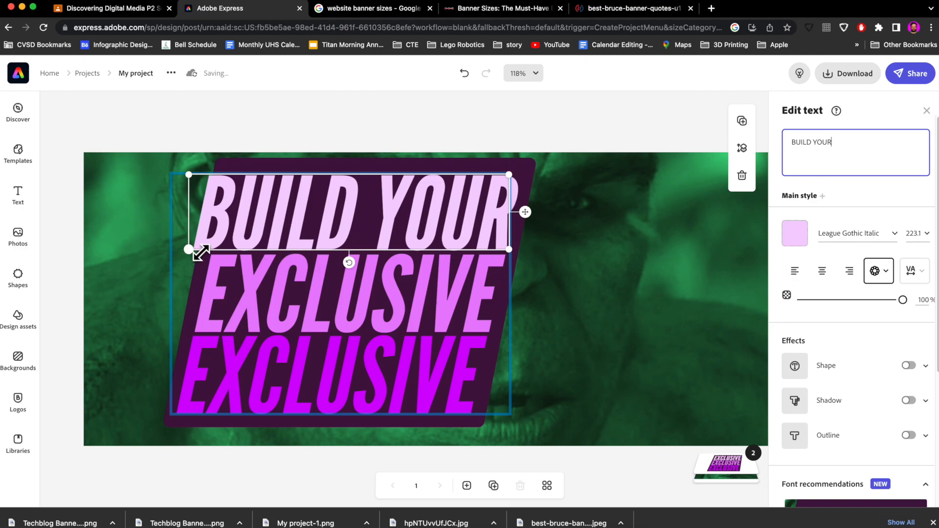
pyautogui.moveTo(195, 252)
pyautogui.mouseDown()
pyautogui.moveTo(215, 249)
pyautogui.moveTo(185, 251)
pyautogui.mouseUp()
pyautogui.press('super+z')
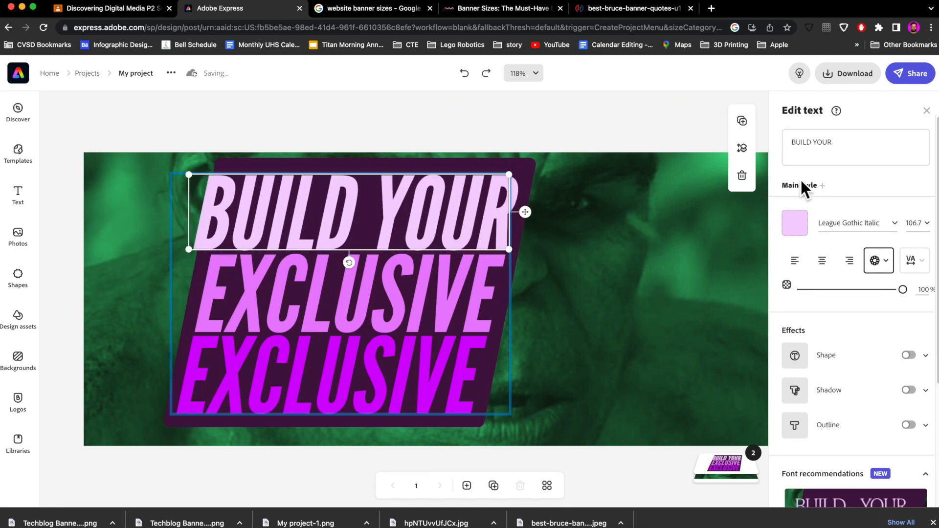
pyautogui.moveTo(900, 290)
pyautogui.mouseDown()
pyautogui.moveTo(891, 290)
pyautogui.moveTo(912, 289)
pyautogui.mouseUp()
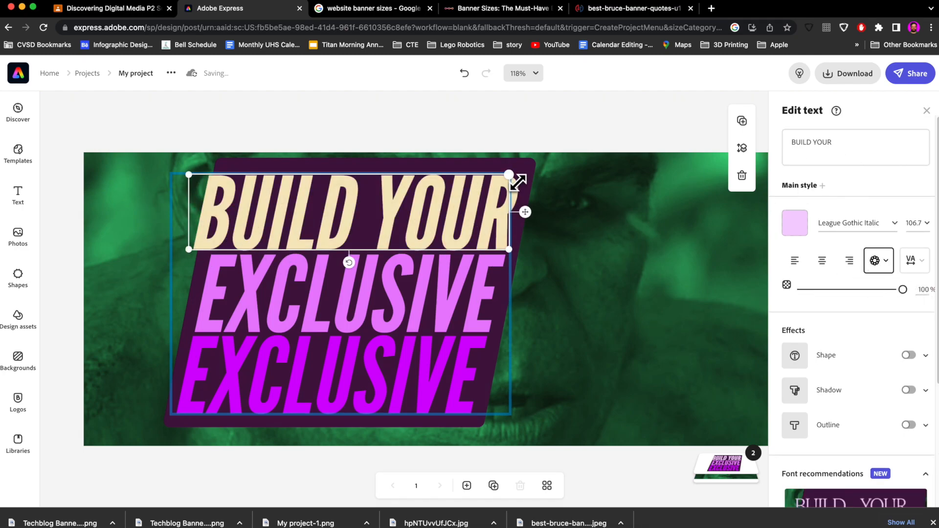
pyautogui.moveTo(517, 182); pyautogui.dragTo(486, 180)
pyautogui.moveTo(430, 204); pyautogui.dragTo(444, 201)
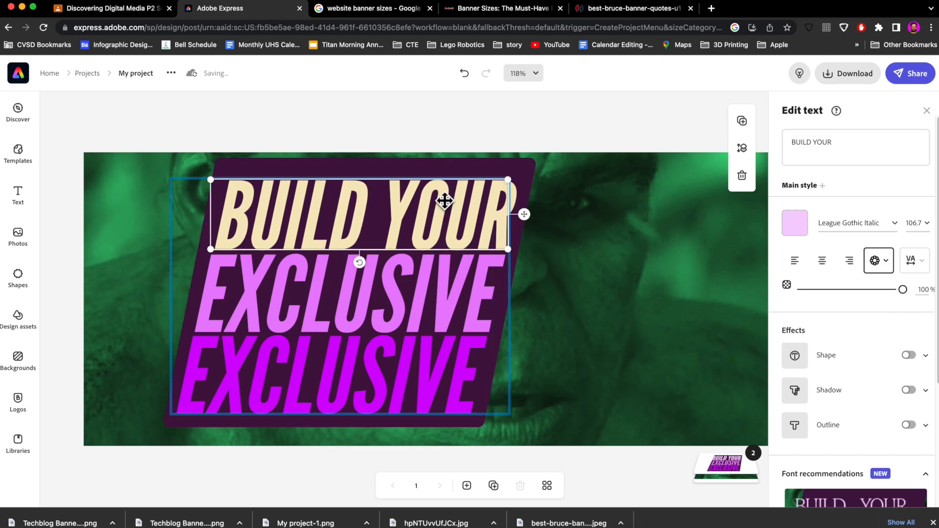
# Recolor the BUILD YOUR line bright green.
pyautogui.click(799, 227)
pyautogui.moveTo(853, 465); pyautogui.dragTo(835, 470)
pyautogui.moveTo(838, 430); pyautogui.dragTo(882, 417)
pyautogui.click(604, 233)
# Replace the design's middle line with TECHBLOG, then resize and position it beneath BUILD YOUR.
pyautogui.click(436, 314)
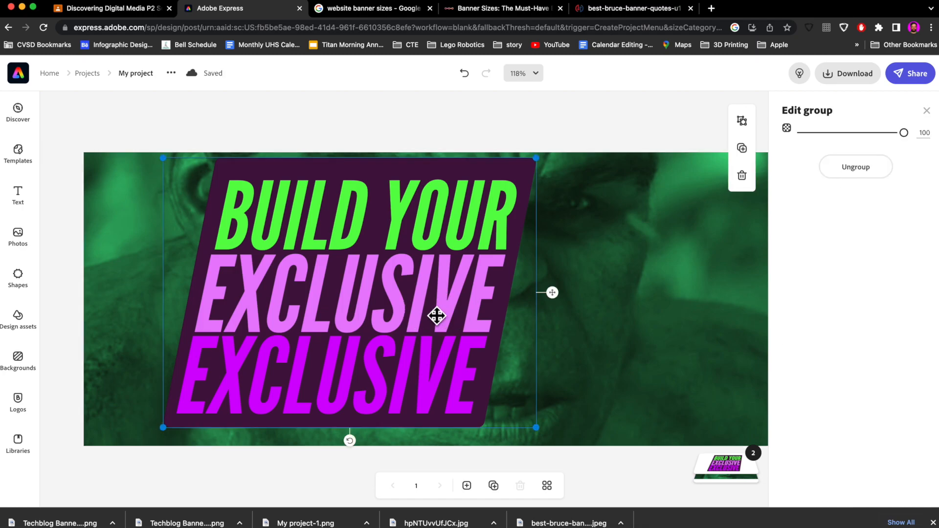
pyautogui.click(436, 315)
pyautogui.click(820, 138)
pyautogui.write('TECHBLOG')
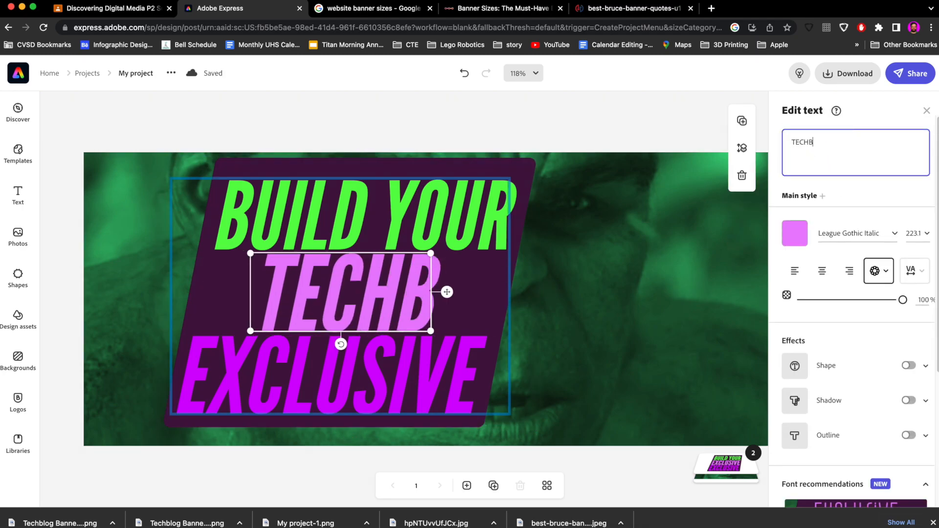
pyautogui.moveTo(485, 331); pyautogui.dragTo(512, 357)
pyautogui.press('super+z')
pyautogui.moveTo(197, 333); pyautogui.dragTo(182, 336)
pyautogui.moveTo(328, 327); pyautogui.dragTo(340, 310)
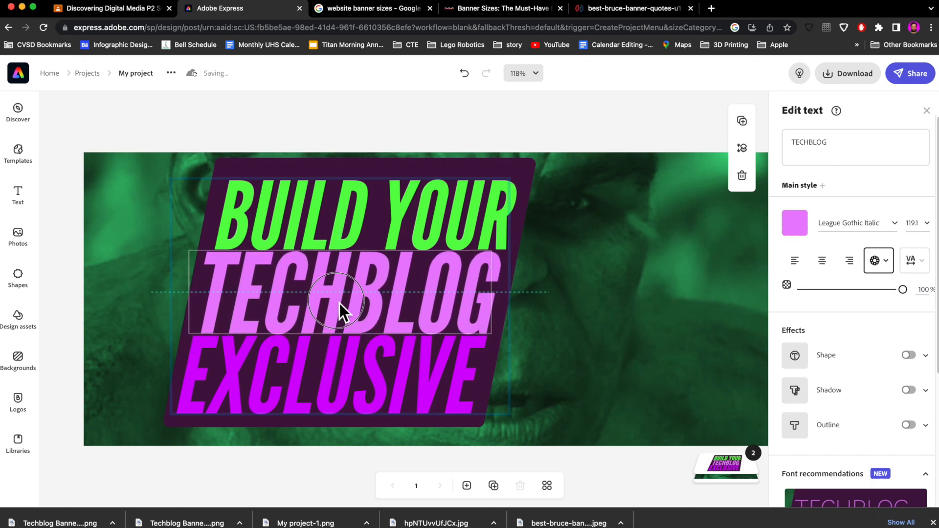
# Replace the design's last line with BANNER.
pyautogui.click(349, 384)
pyautogui.click(349, 386)
pyautogui.doubleClick(348, 385)
pyautogui.write('BANNER')
# Shift the text lines up within the panel, then resize BANNER and place it below TECHBLOG.
pyautogui.click(401, 197)
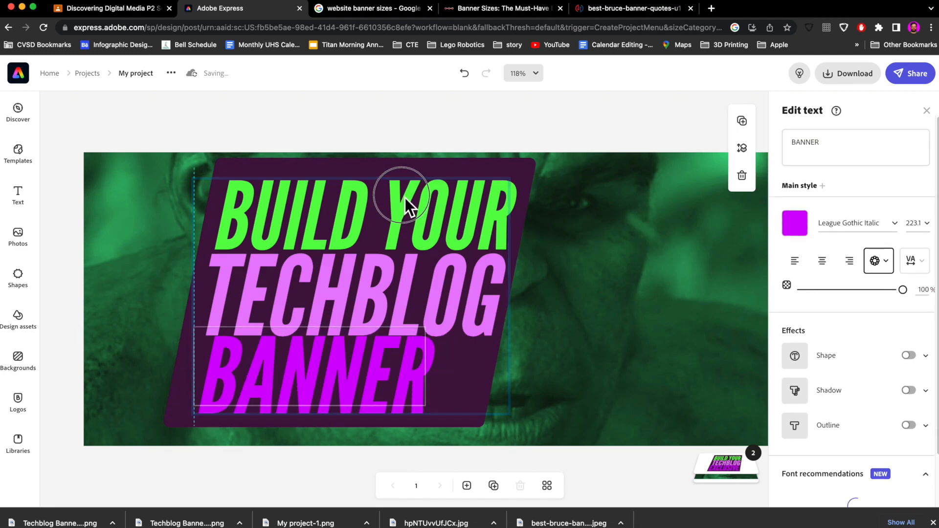
pyautogui.click(398, 224)
pyautogui.moveTo(319, 383)
pyautogui.mouseDown()
pyautogui.moveTo(317, 390)
pyautogui.moveTo(324, 379)
pyautogui.mouseUp()
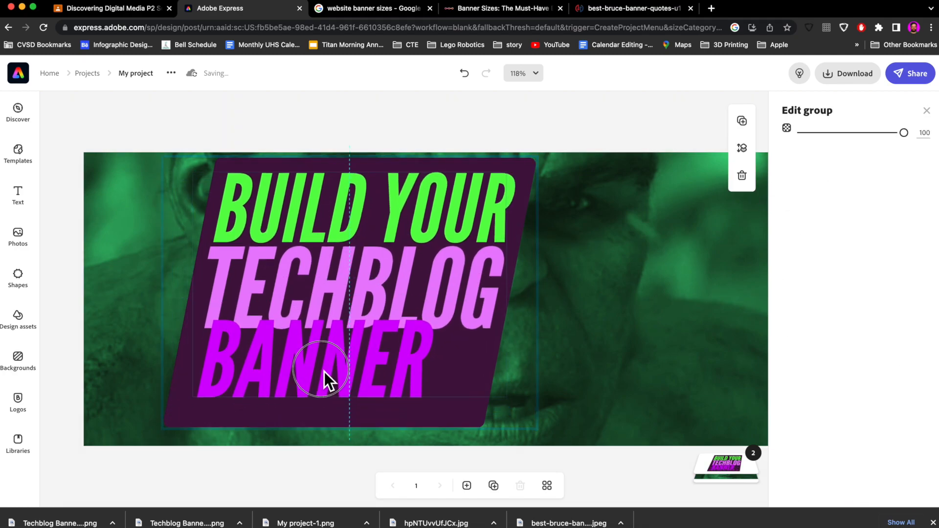
pyautogui.click(429, 354)
pyautogui.doubleClick(419, 360)
pyautogui.moveTo(429, 396); pyautogui.dragTo(538, 497)
pyautogui.moveTo(293, 414); pyautogui.dragTo(278, 388)
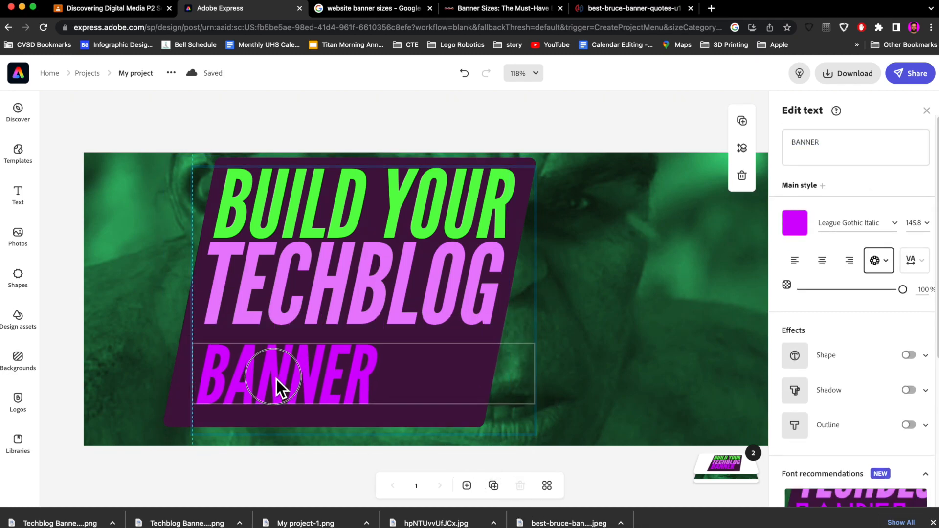
# Set the BANNER line's letter spacing to 29 and reposition the line so it sits within the panel.
pyautogui.click(358, 392)
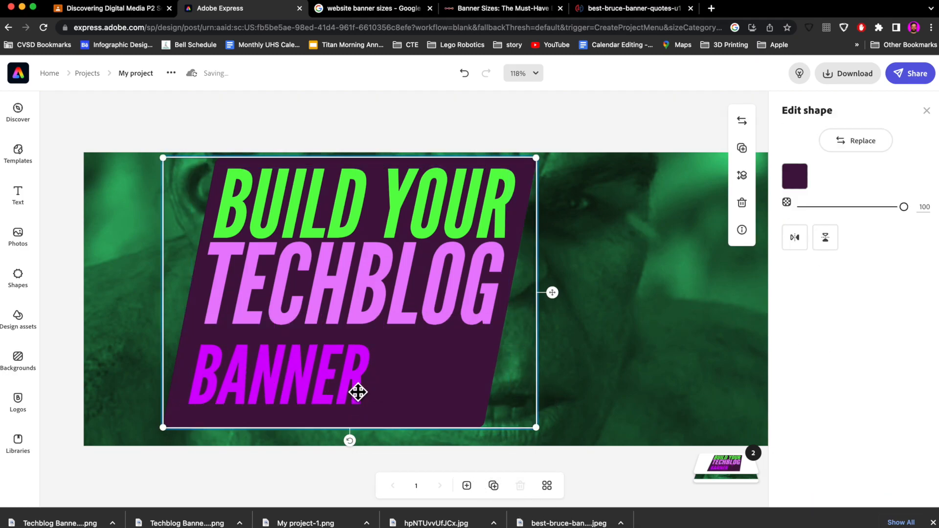
pyautogui.click(337, 375)
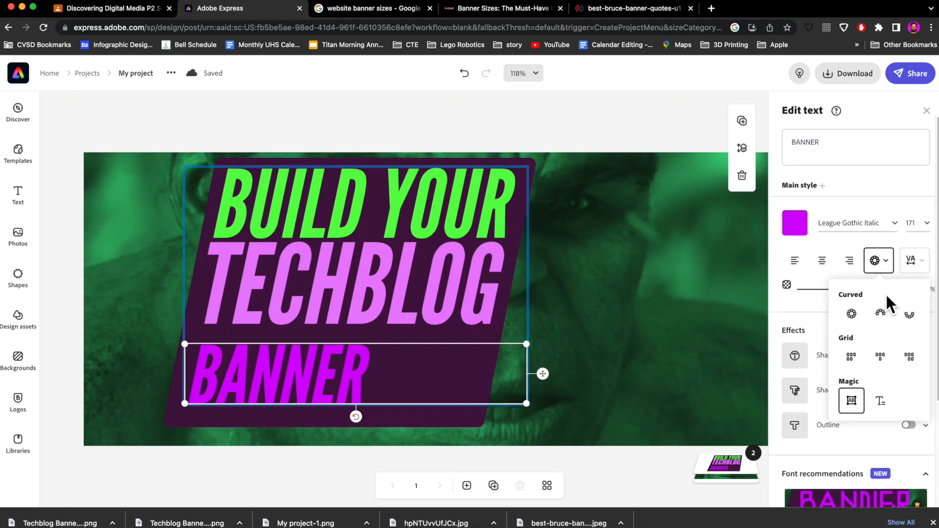
pyautogui.click(914, 270)
pyautogui.moveTo(797, 310); pyautogui.dragTo(820, 308)
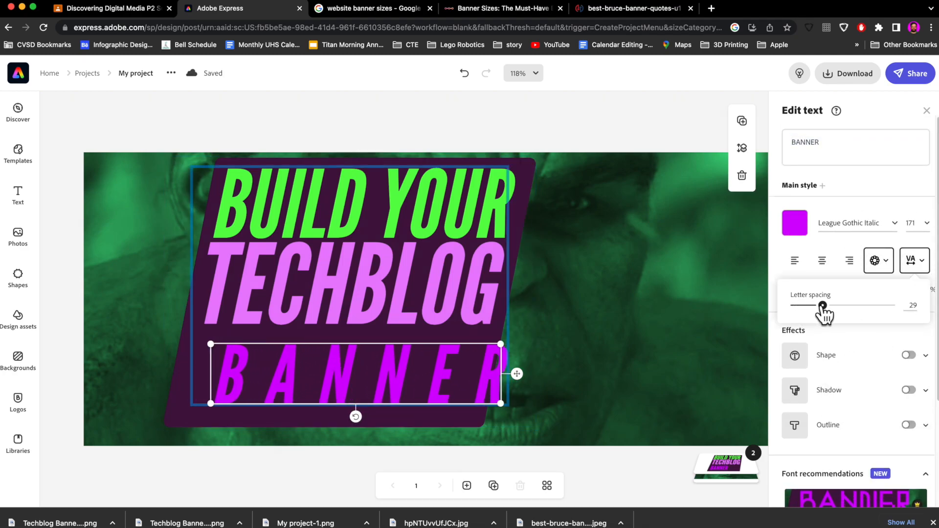
pyautogui.moveTo(406, 388); pyautogui.dragTo(380, 380)
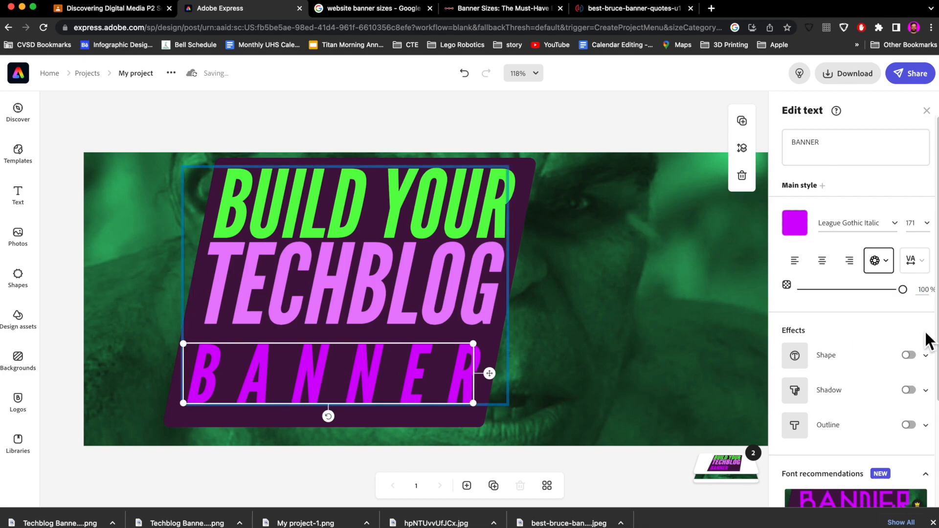
# Lower the TECHBLOG and BANNER lines to even out the spacing, and move the whole text design to the banner's center.
pyautogui.click(535, 390)
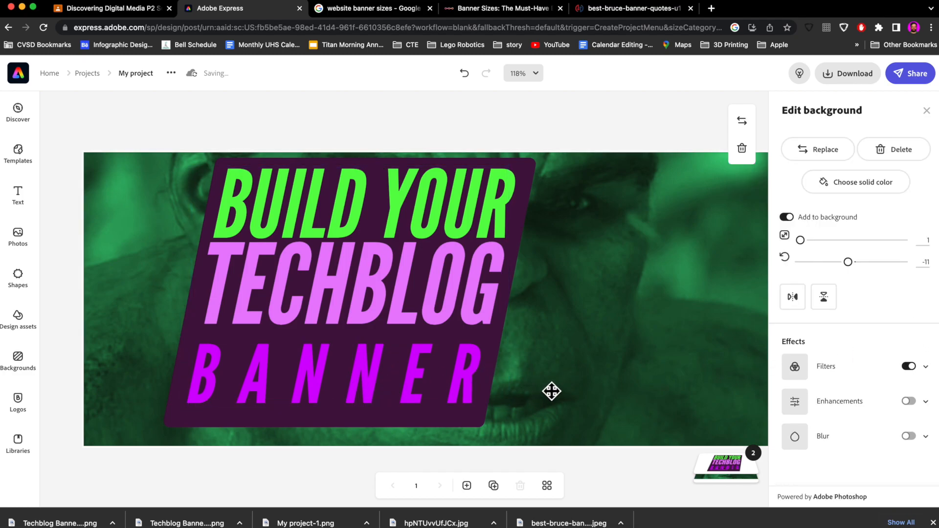
pyautogui.click(364, 308)
pyautogui.click(365, 308)
pyautogui.moveTo(365, 308); pyautogui.dragTo(354, 307)
pyautogui.click(531, 369)
pyautogui.doubleClick(370, 402)
pyautogui.moveTo(474, 403); pyautogui.dragTo(479, 404)
pyautogui.moveTo(314, 389); pyautogui.dragTo(310, 395)
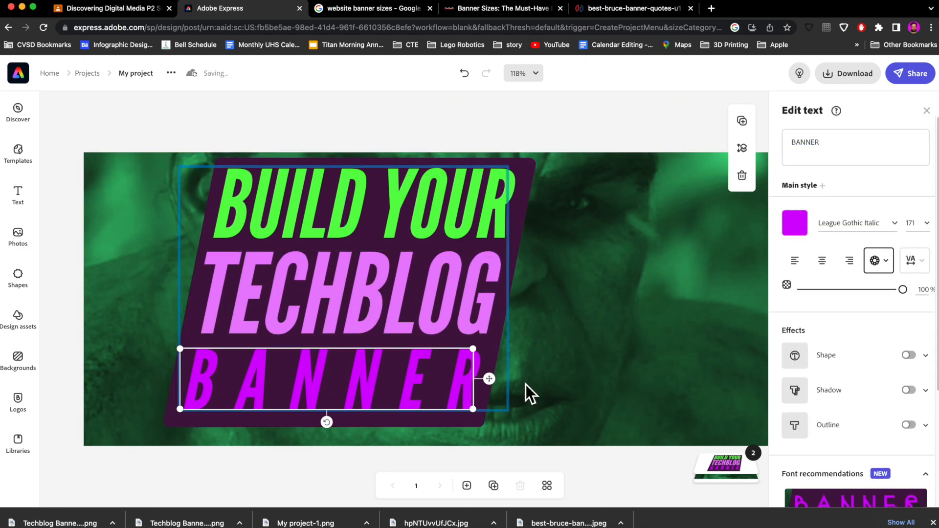
pyautogui.click(578, 382)
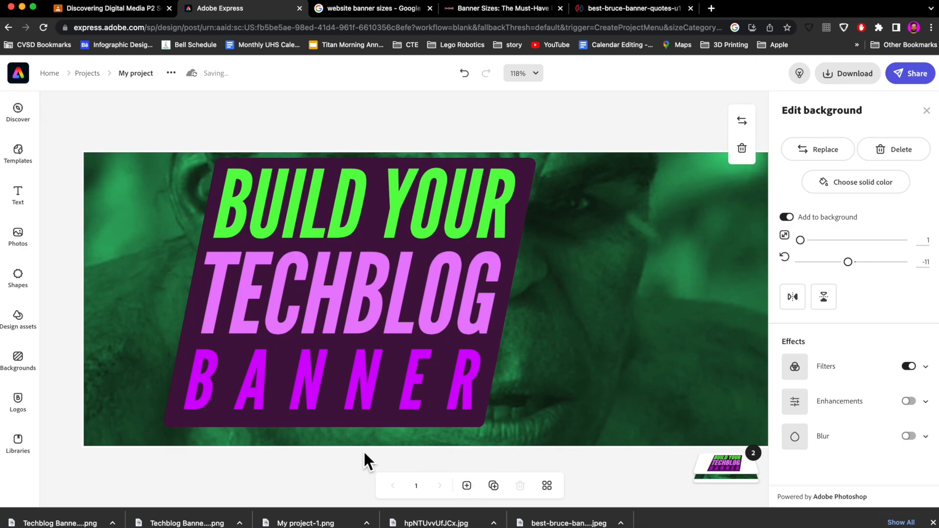
pyautogui.moveTo(484, 350); pyautogui.dragTo(600, 345)
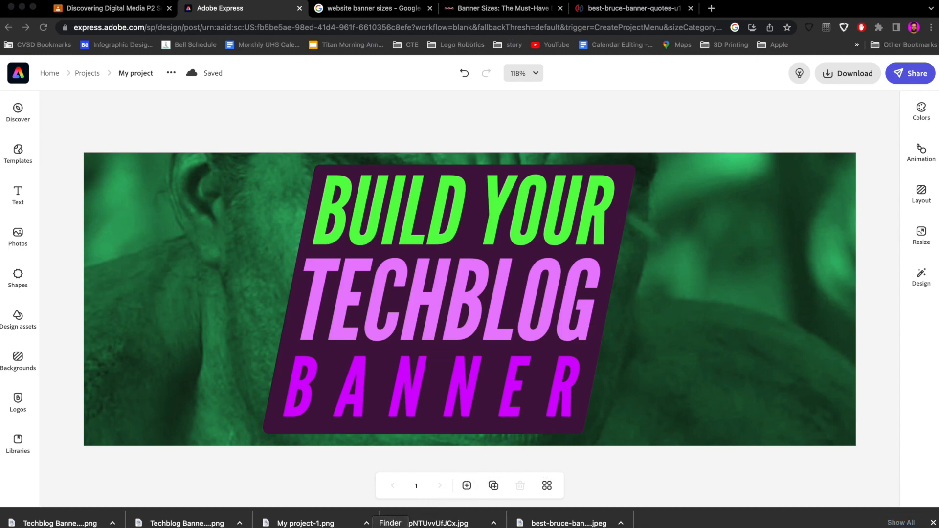
# Switch to Finder and add best-bruce-banner-quotes-u1.jpeg from the Downloads folder to the banner.
pyautogui.click(390, 526)
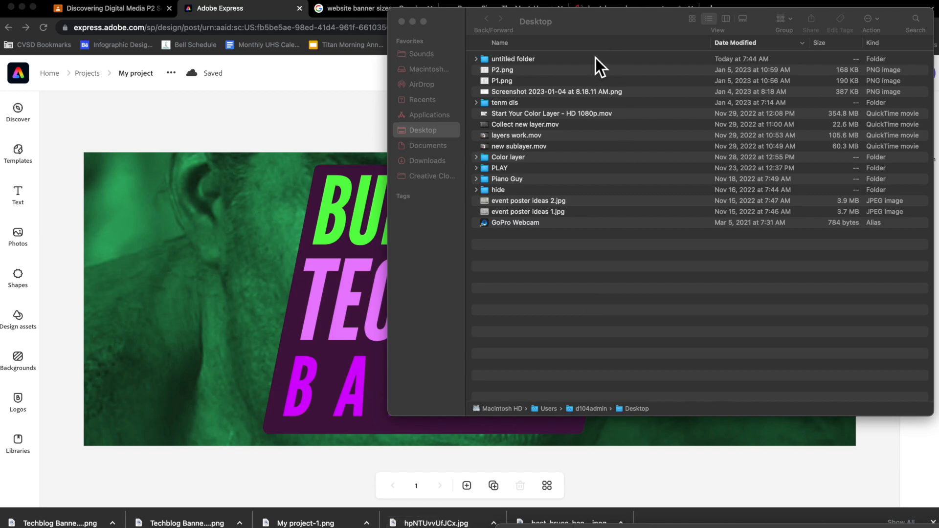
pyautogui.moveTo(583, 22); pyautogui.dragTo(915, 44)
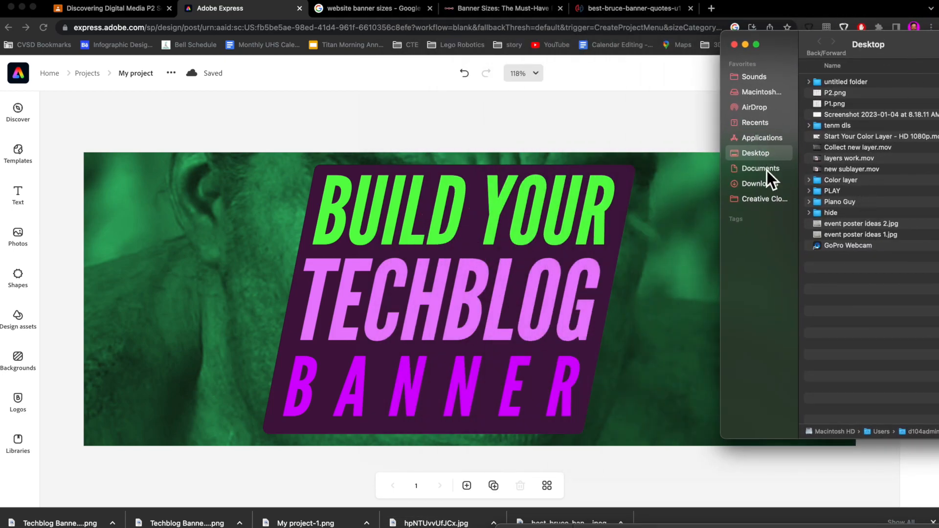
pyautogui.click(770, 187)
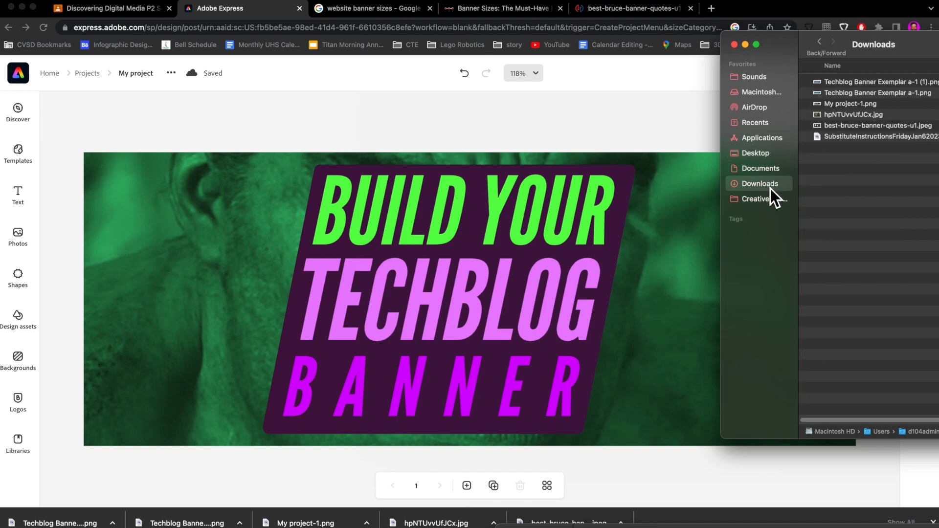
pyautogui.click(853, 129)
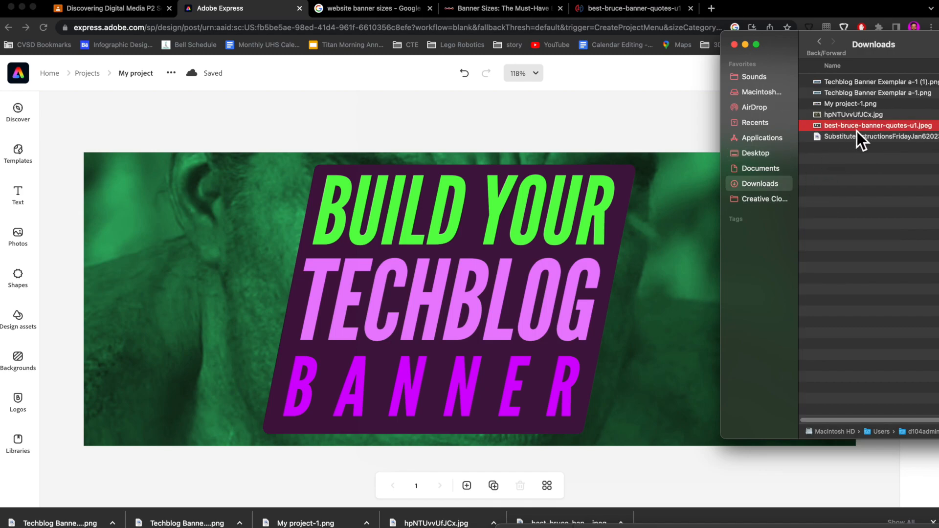
pyautogui.moveTo(875, 128); pyautogui.dragTo(663, 376)
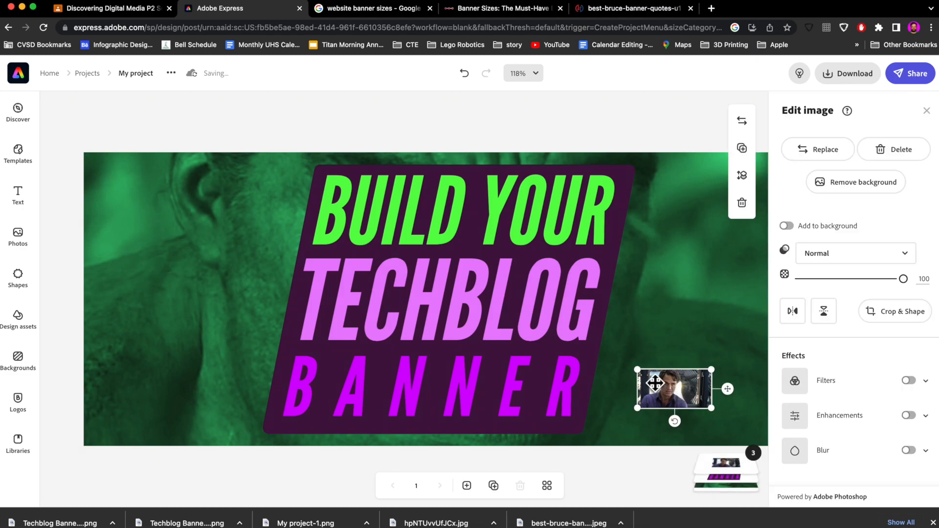
# Enlarge the added photo to nearly the banner's full height and place it on the banner's right side.
pyautogui.moveTo(642, 374); pyautogui.dragTo(283, 139)
pyautogui.moveTo(257, 409); pyautogui.dragTo(184, 490)
pyautogui.moveTo(327, 308); pyautogui.dragTo(592, 297)
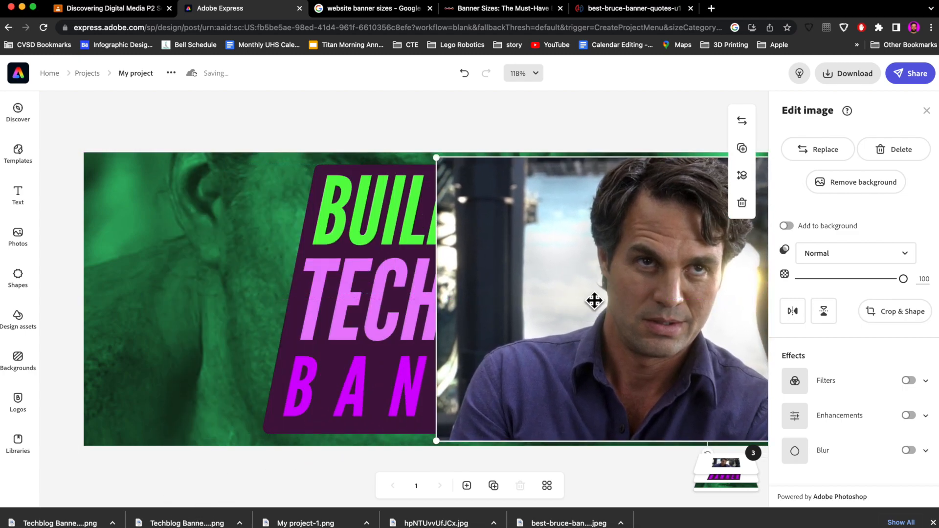
# Bring the text design in front of the photo and shift the photo further toward the banner's right edge.
pyautogui.click(734, 498)
pyautogui.moveTo(735, 438); pyautogui.dragTo(736, 436)
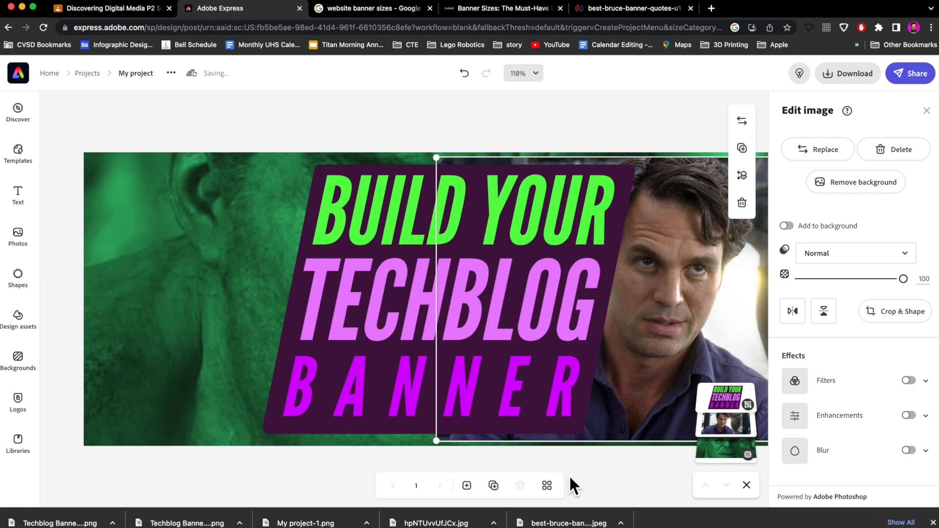
pyautogui.moveTo(698, 320); pyautogui.dragTo(741, 324)
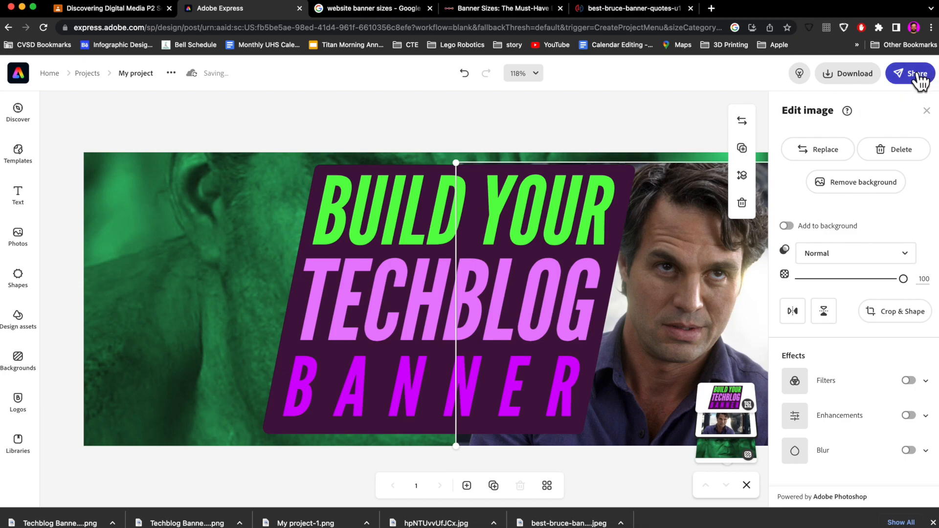
pyautogui.click(926, 113)
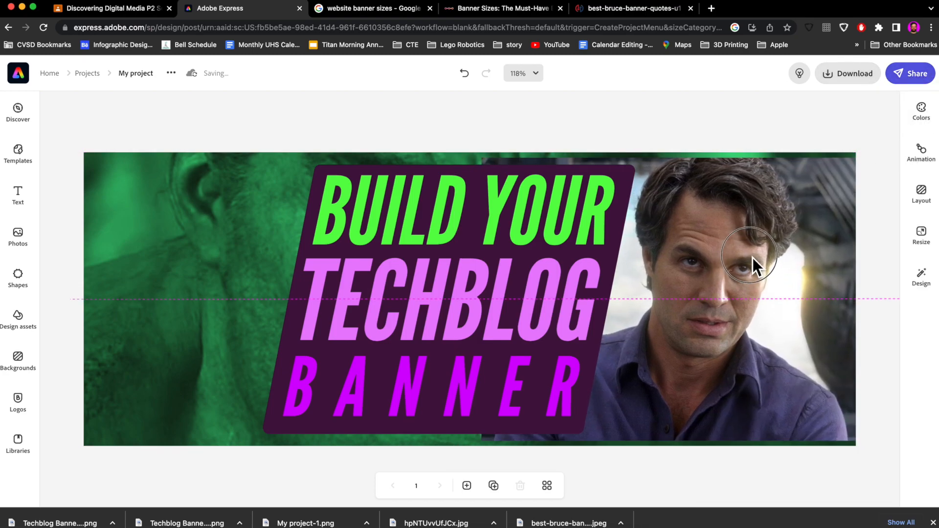
# Remove the background from the man's photo.
pyautogui.click(754, 273)
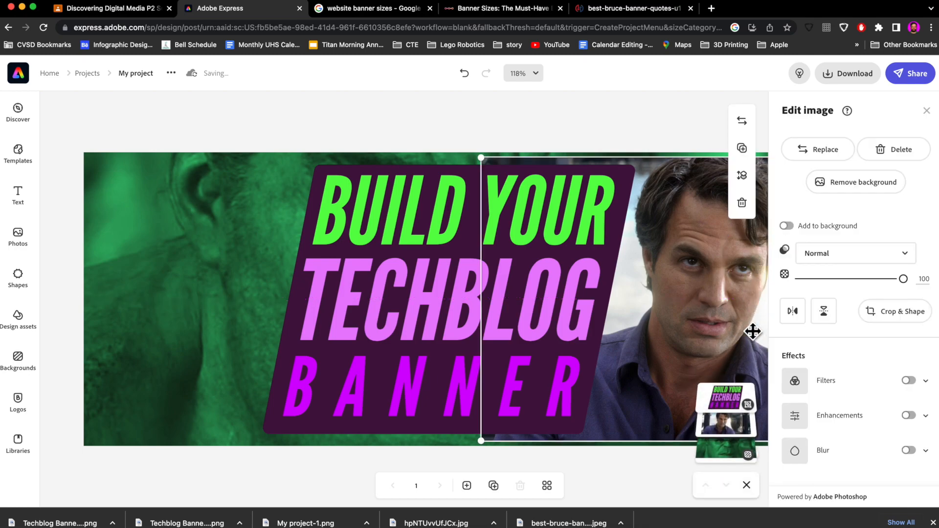
pyautogui.click(865, 184)
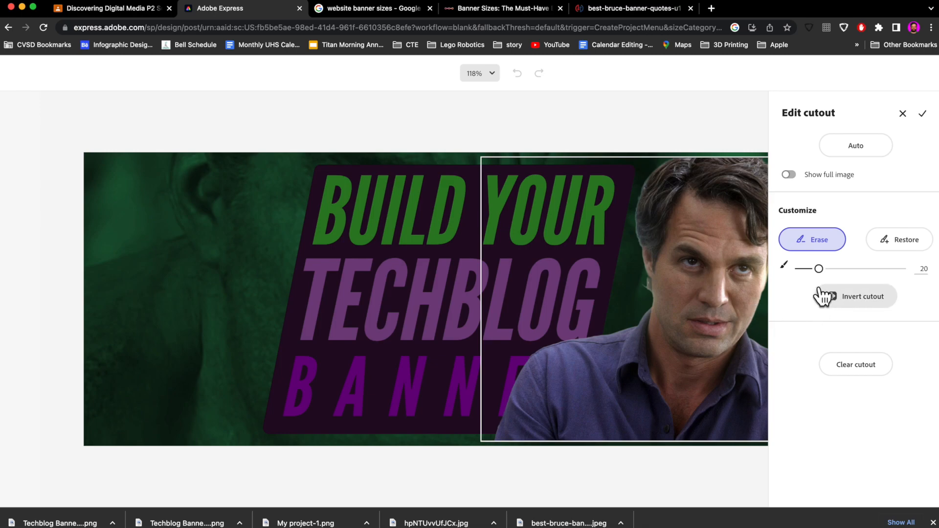
# Set the cutout eraser size to 18, apply the cutout, and enlarge the man's photo slightly beyond the banner's top and bottom edges.
pyautogui.moveTo(818, 269); pyautogui.dragTo(822, 269)
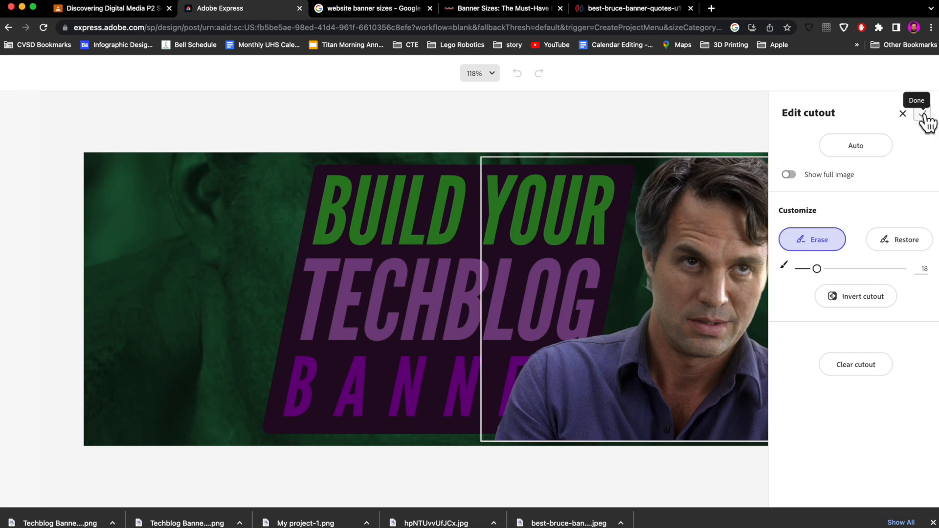
pyautogui.click(922, 114)
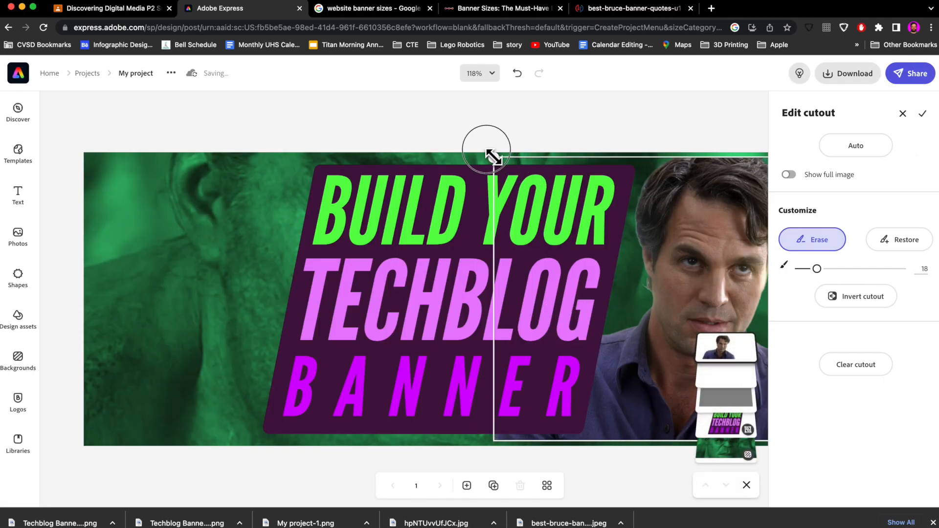
pyautogui.moveTo(487, 153); pyautogui.dragTo(482, 147)
pyautogui.moveTo(484, 441); pyautogui.dragTo(475, 454)
pyautogui.click(584, 479)
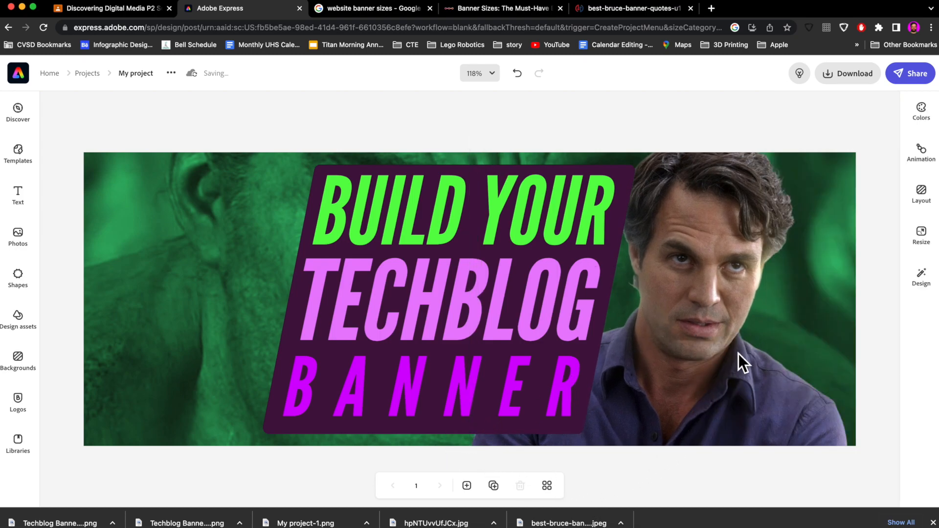
# Move the text design to the banner's left side and shift the man's photo slightly right, with his shirt fully clear of the text.
pyautogui.moveTo(705, 315); pyautogui.dragTo(731, 315)
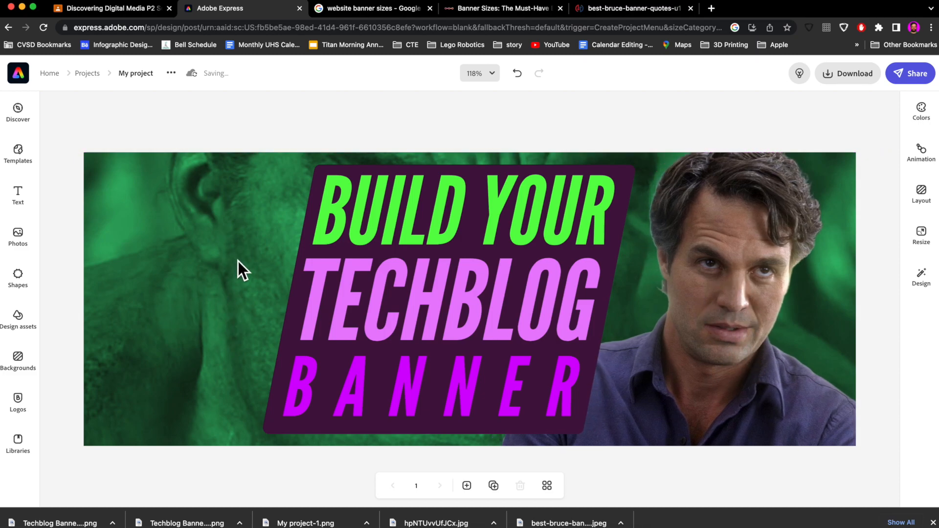
pyautogui.moveTo(488, 321); pyautogui.dragTo(318, 325)
pyautogui.moveTo(703, 373); pyautogui.dragTo(700, 377)
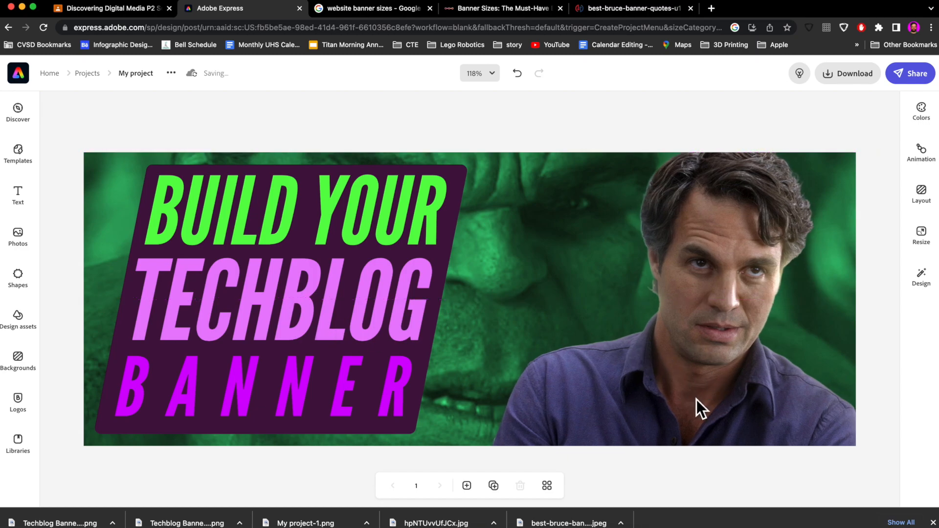
# Lower the opacity of the man's photo slightly so the green background shows through it.
pyautogui.click(770, 416)
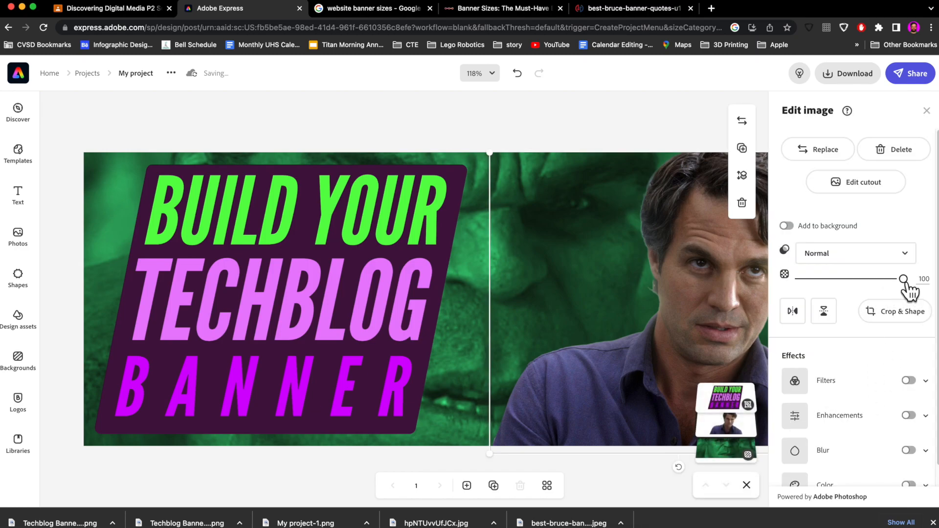
pyautogui.moveTo(903, 279); pyautogui.dragTo(888, 279)
pyautogui.moveTo(881, 281); pyautogui.dragTo(873, 281)
pyautogui.click(639, 477)
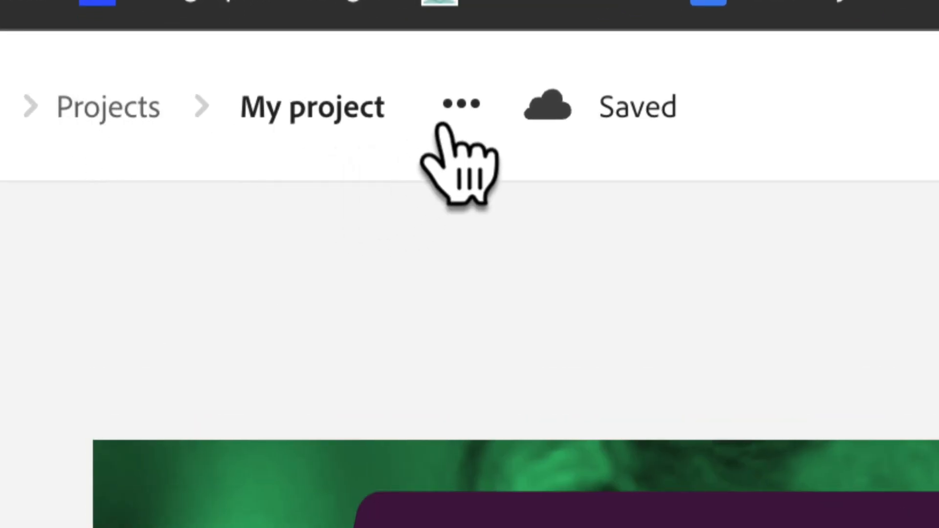
# Rename the project as Banner Banner.
pyautogui.click(313, 100)
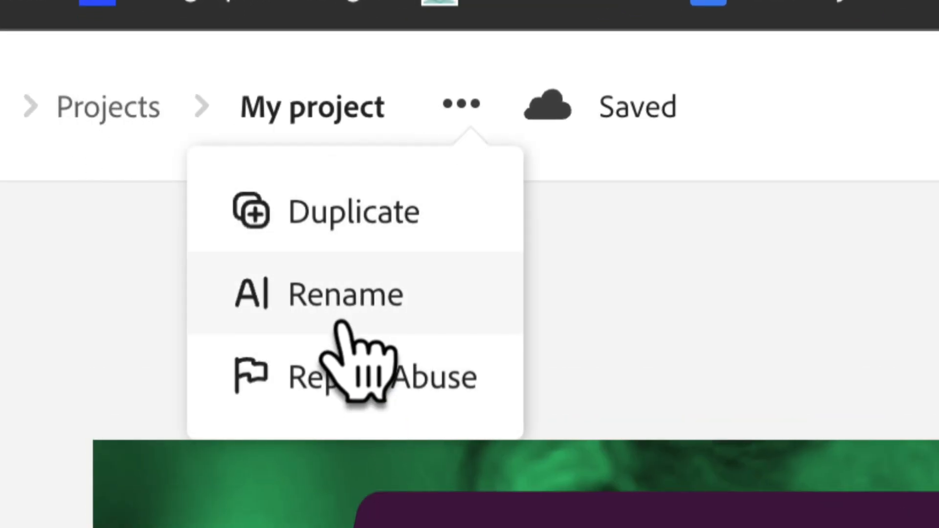
pyautogui.click(325, 299)
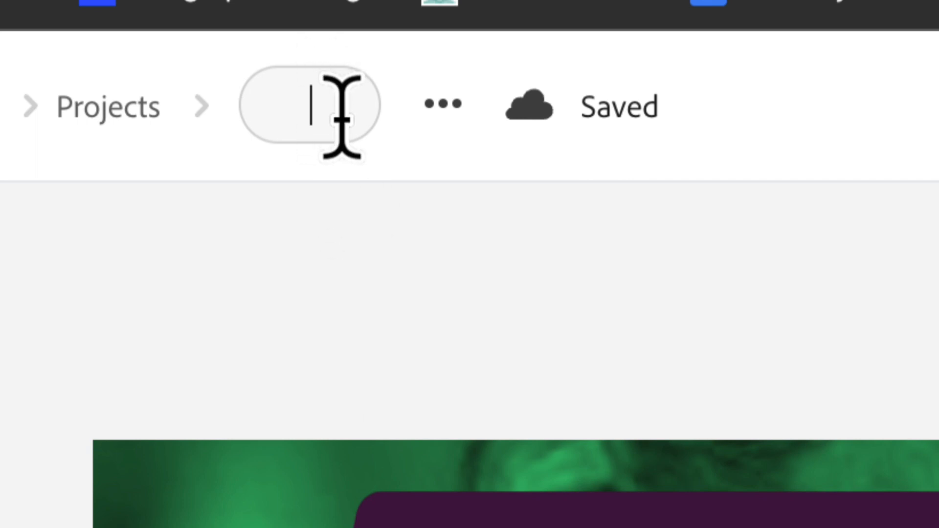
pyautogui.write('Bann')
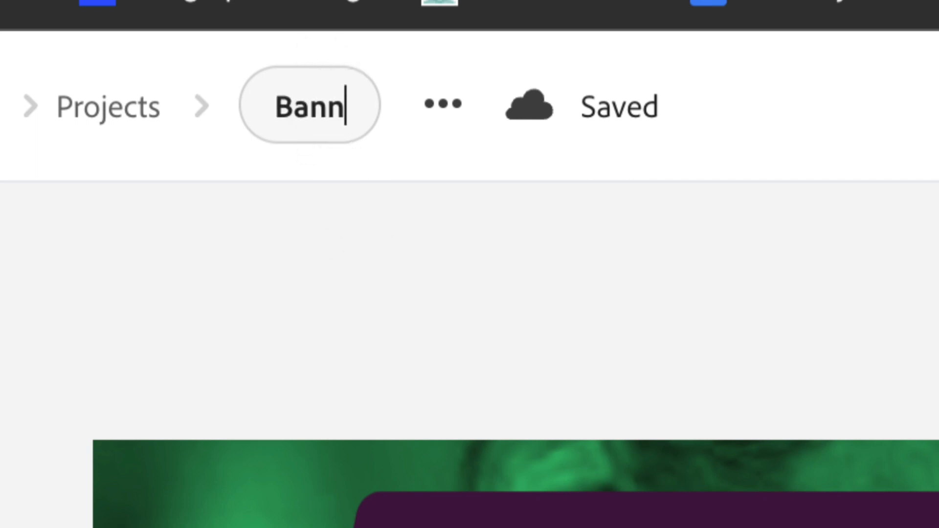
pyautogui.write('er Banner')
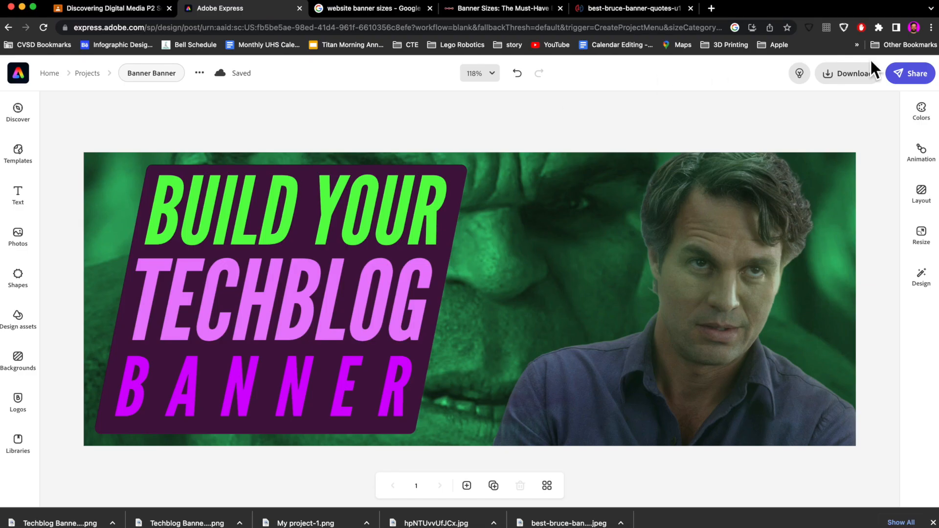
pyautogui.click(807, 126)
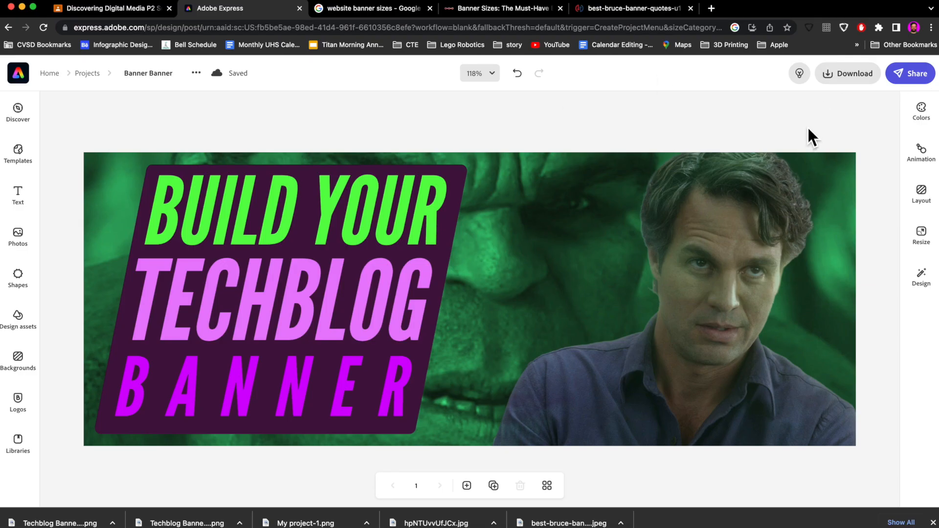
# Download the banner as a PNG file.
pyautogui.click(854, 77)
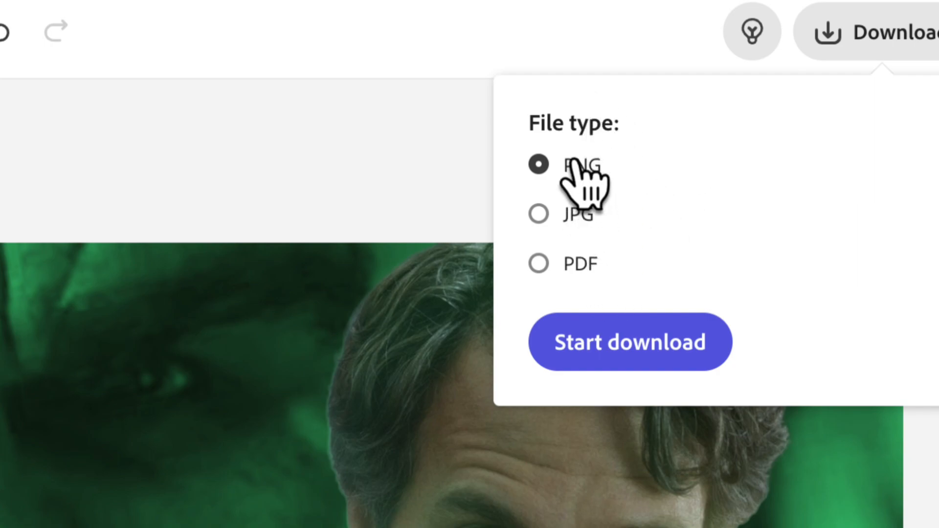
pyautogui.click(635, 339)
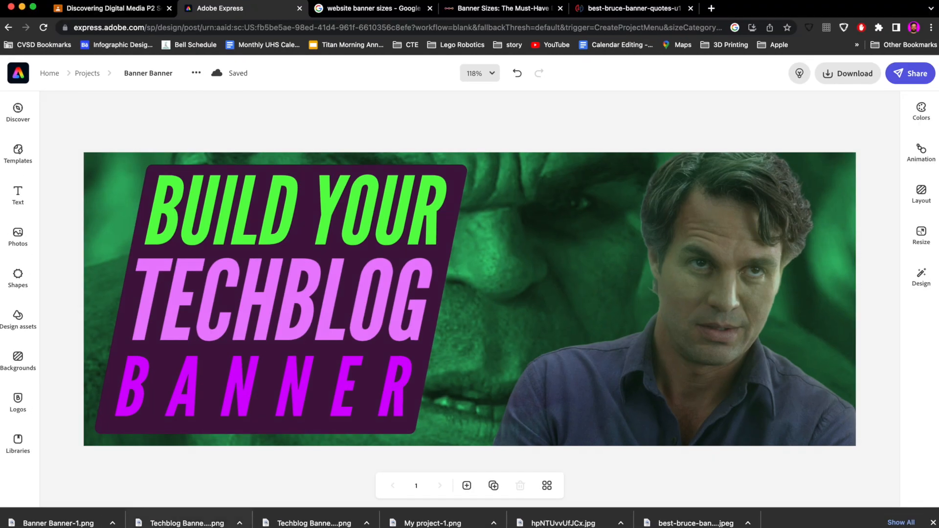
# Show the downloaded banner in Finder and open Banner Banner-1.png to check the exported image.
pyautogui.click(113, 523)
pyautogui.click(156, 509)
pyautogui.moveTo(876, 44); pyautogui.dragTo(689, 55)
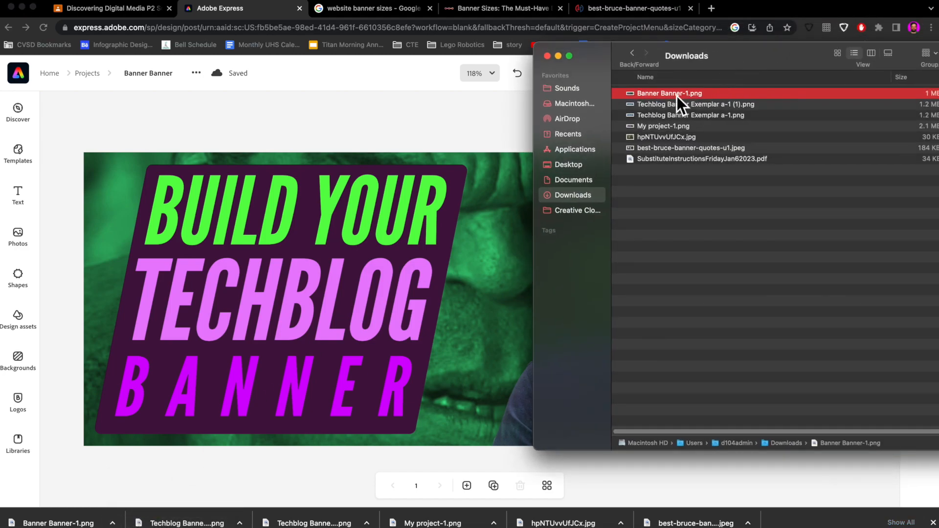
pyautogui.doubleClick(679, 93)
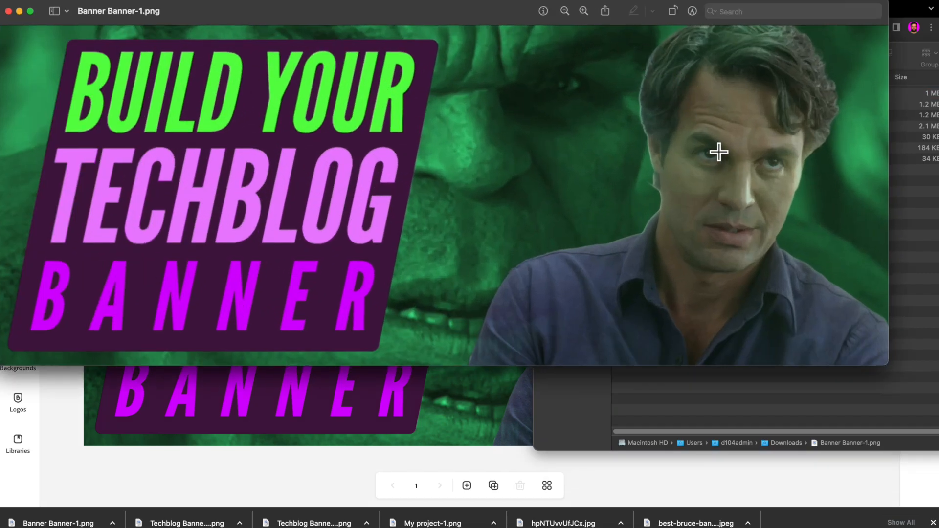
pyautogui.moveTo(476, 12); pyautogui.dragTo(522, 15)
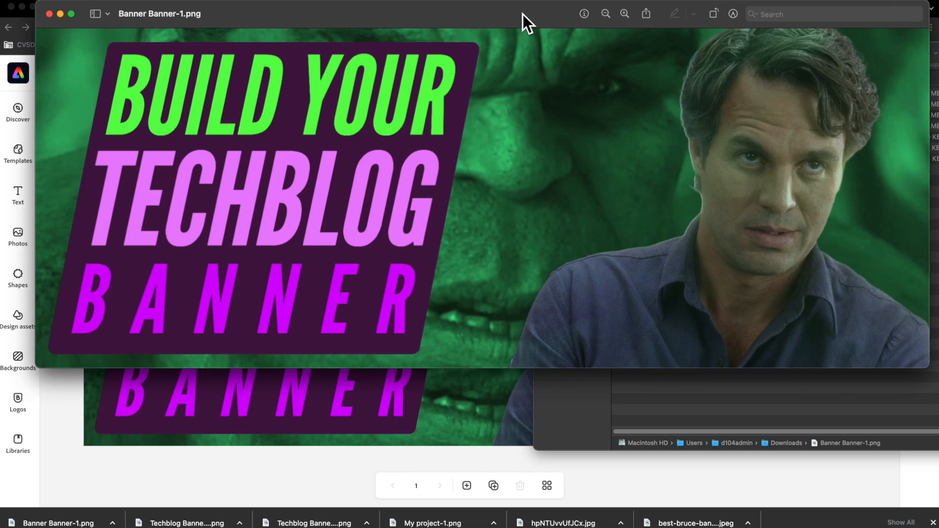